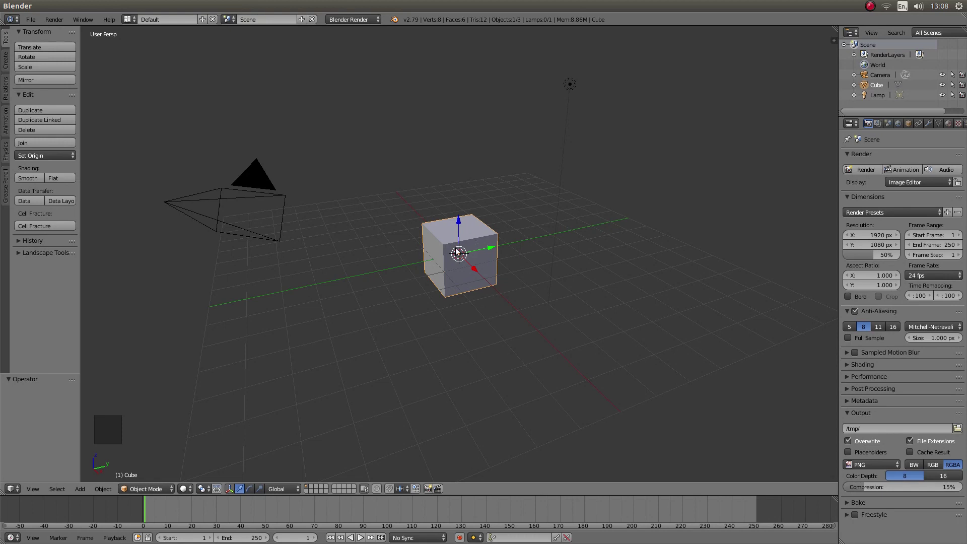
Step: Replace the default cube with a mesh circle of 64 vertices
{"action": "key", "text": "x"}
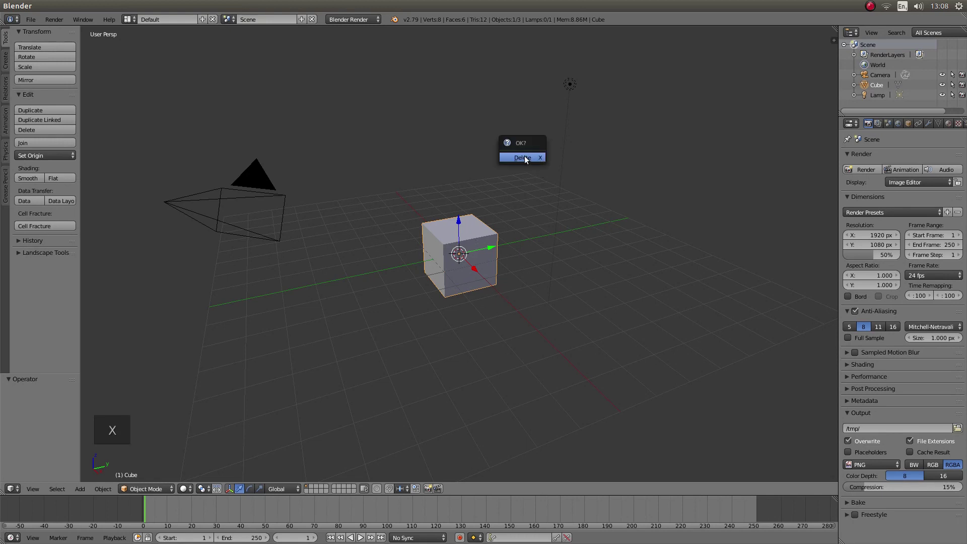
{"action": "left_click", "coordinate": [525, 158]}
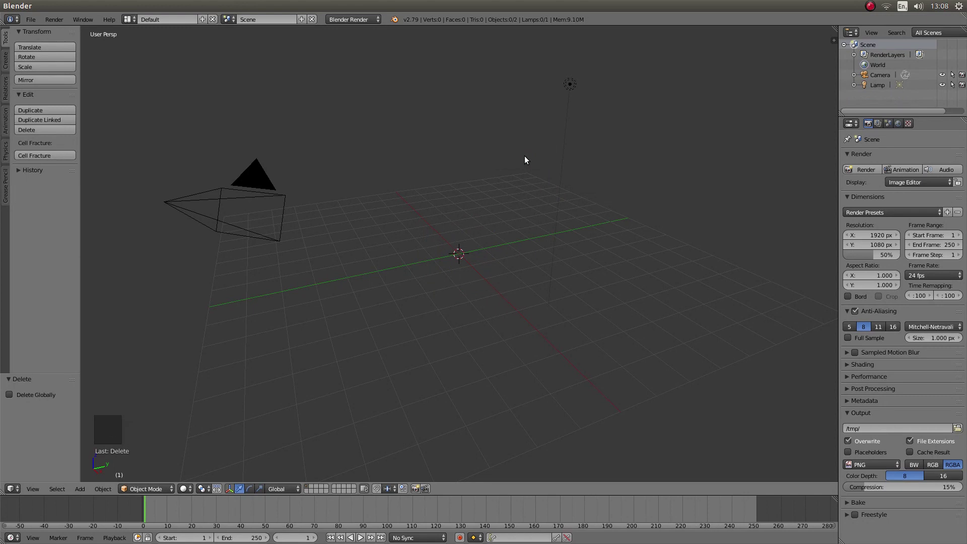
{"action": "key", "text": "shift+a"}
{"action": "mouse_move", "coordinate": [525, 158]}
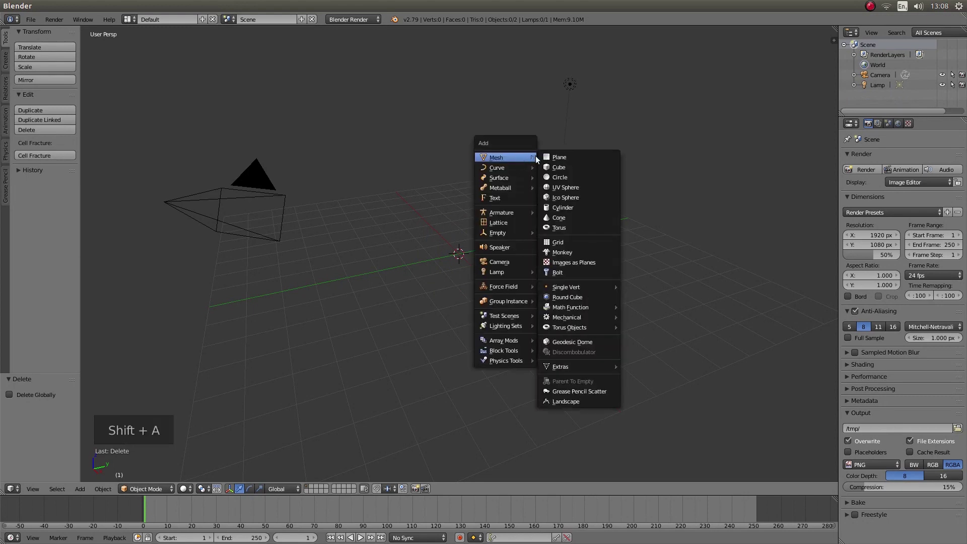
{"action": "left_click", "coordinate": [562, 179]}
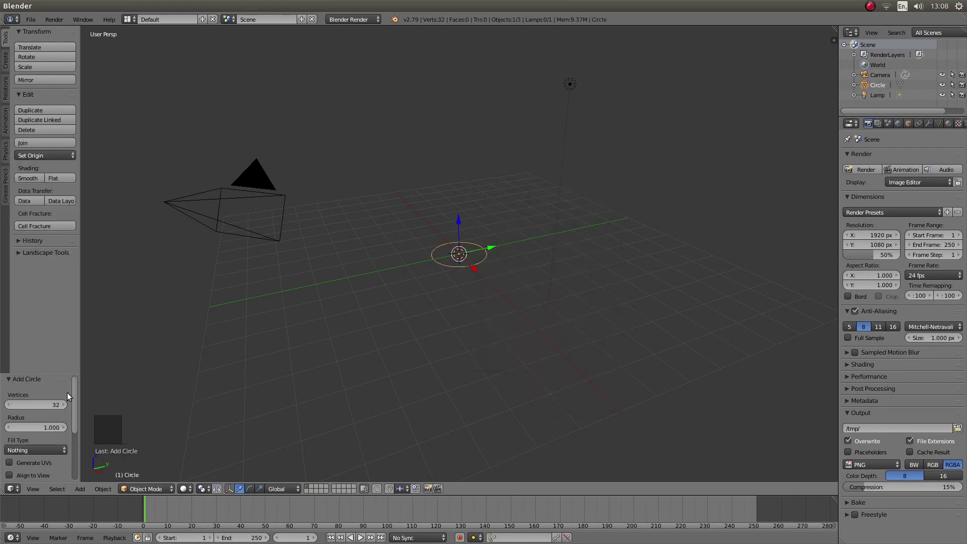
{"action": "left_click", "coordinate": [40, 402]}
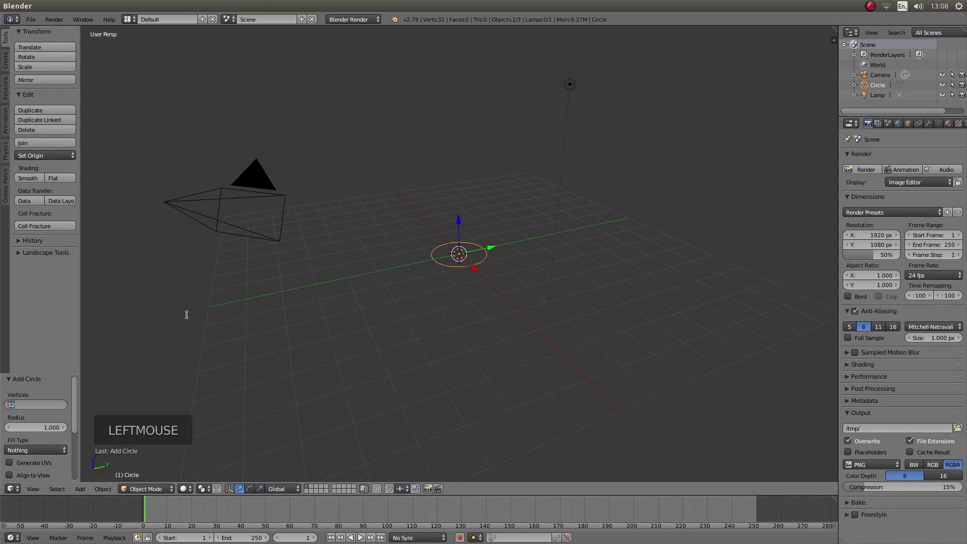
{"action": "type", "text": "64"}
{"action": "key", "text": "Return"}
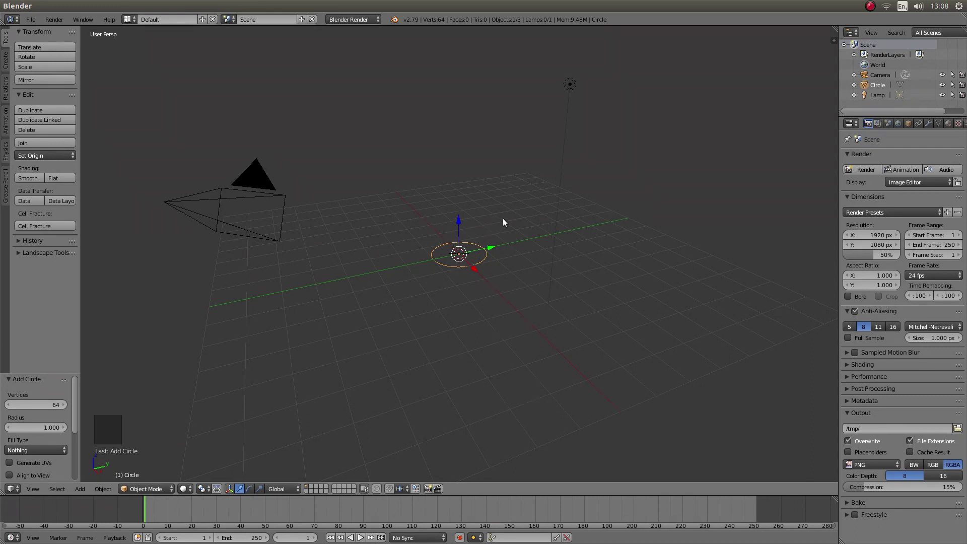
Step: Rotate the circle 90° about the global X axis so it stands upright
{"action": "key", "text": "r"}
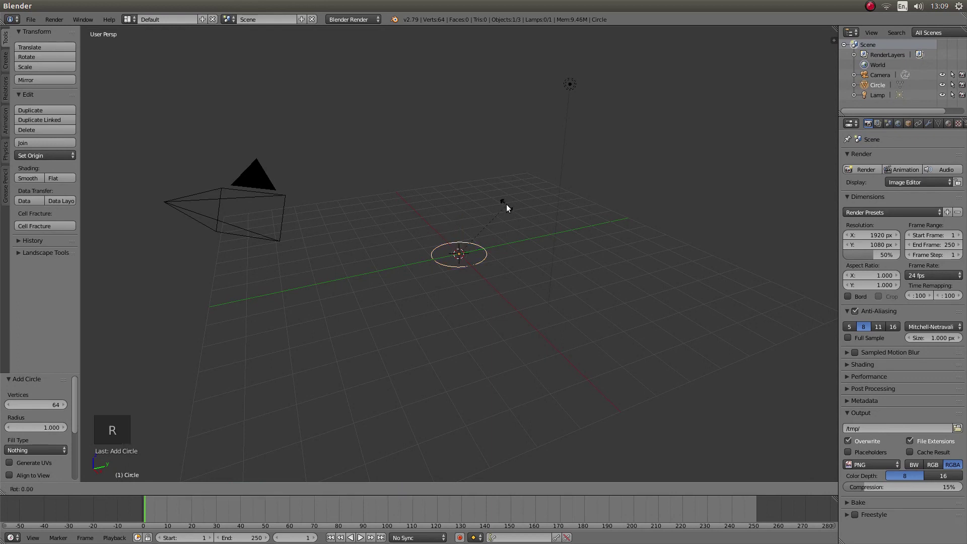
{"action": "key", "text": "x"}
{"action": "key", "text": "9"}
{"action": "key", "text": "0"}
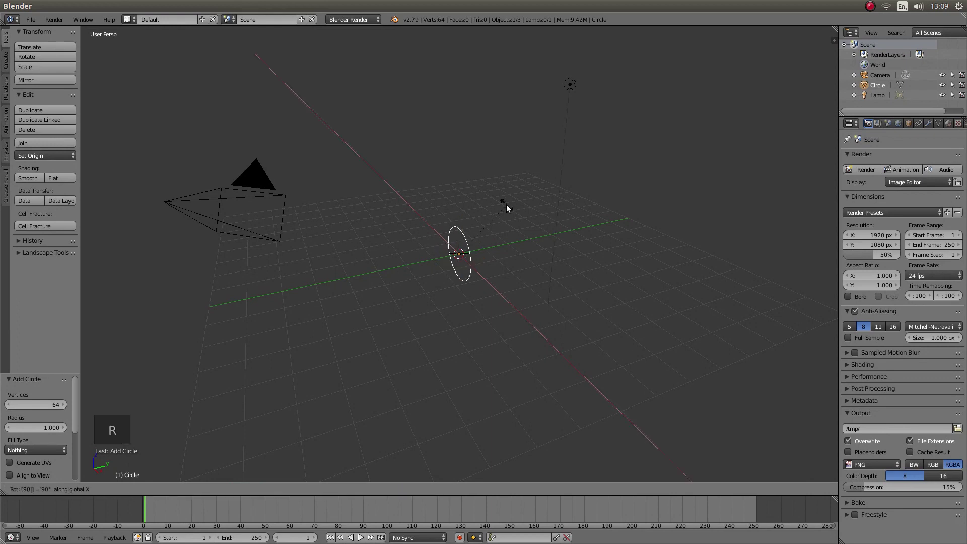
{"action": "left_click", "coordinate": [506, 204]}
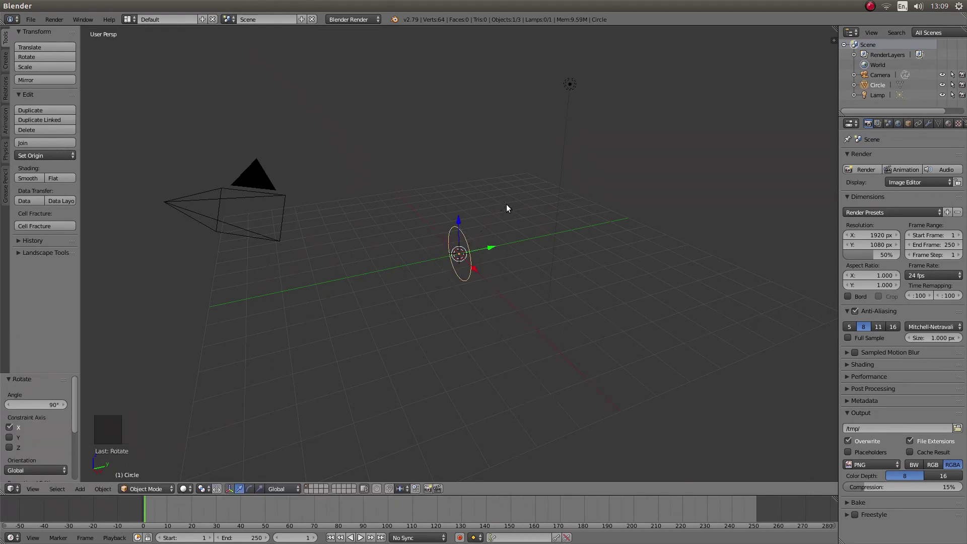
Step: In Edit Mode and front orthographic view, delete the circle's vertices on the negative X side, keeping those on the Z axis
{"action": "key", "text": "KP_1"}
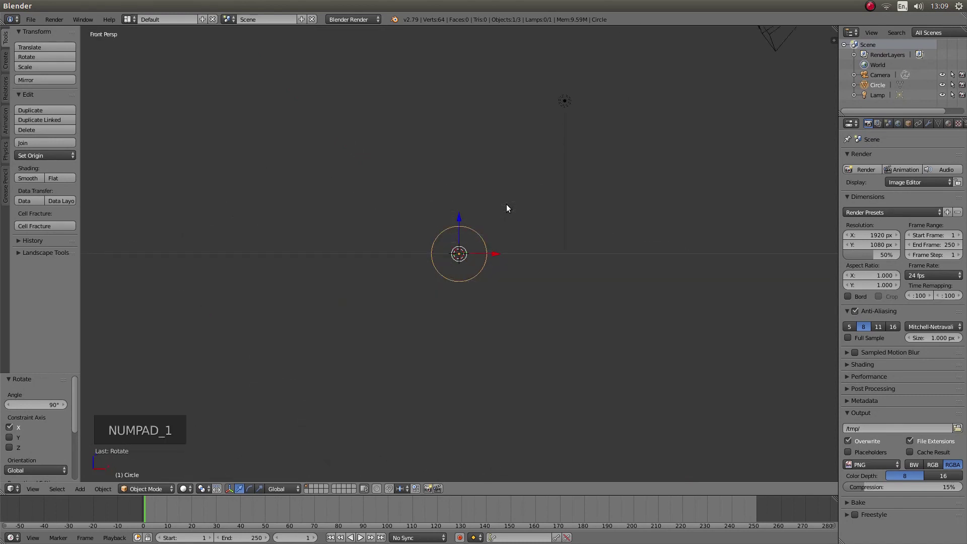
{"action": "key", "text": "KP_5"}
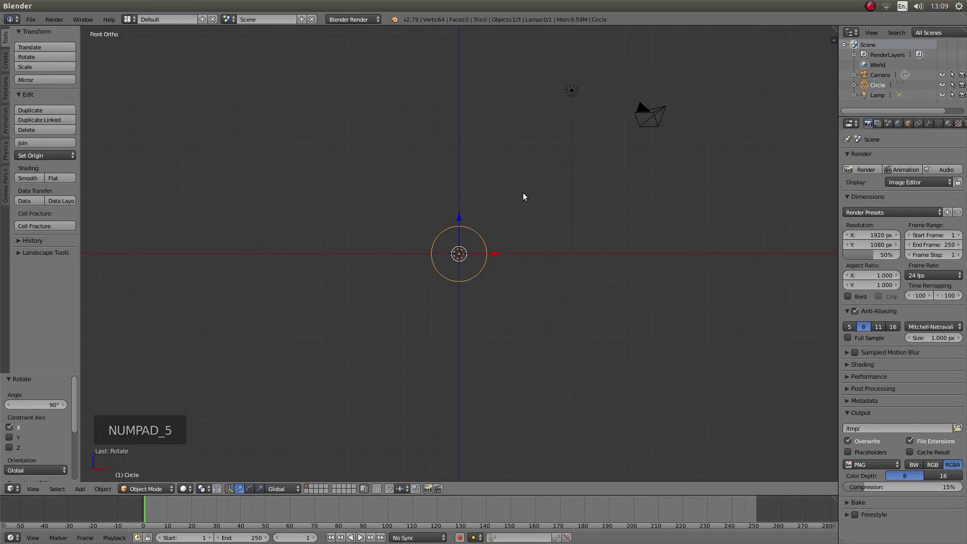
{"action": "scroll", "coordinate": [546, 237], "scroll_direction": "up", "scroll_amount": 7}
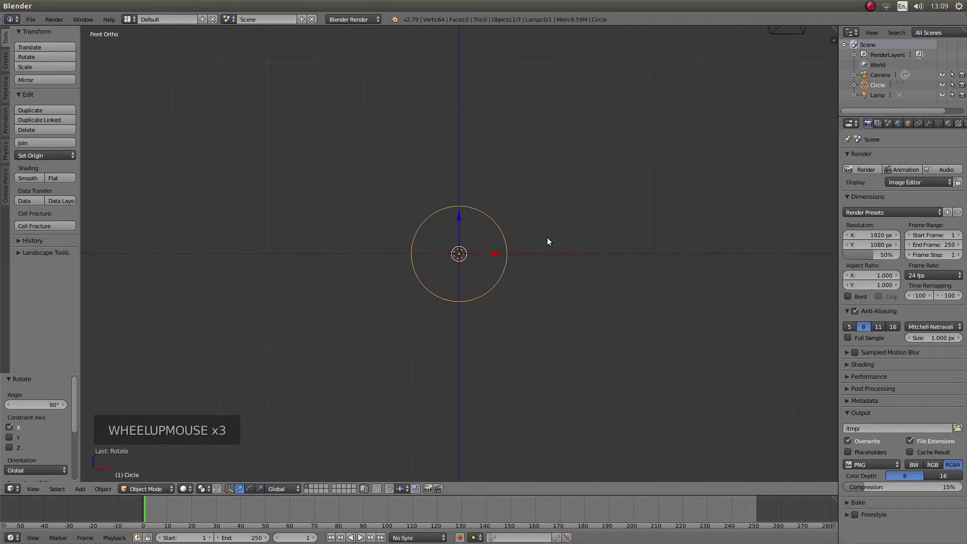
{"action": "scroll", "coordinate": [548, 241], "scroll_direction": "up", "scroll_amount": 4}
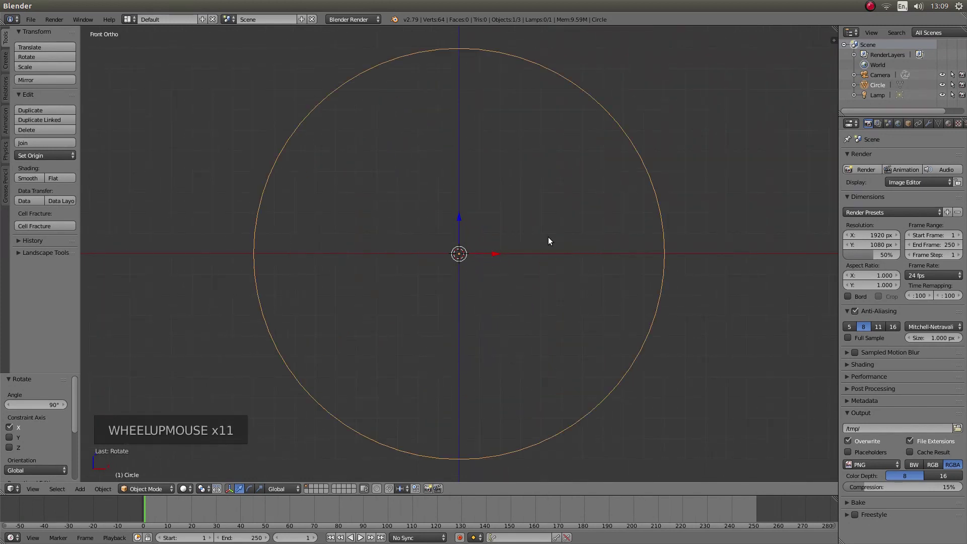
{"action": "scroll", "coordinate": [549, 240], "scroll_direction": "down", "scroll_amount": 1}
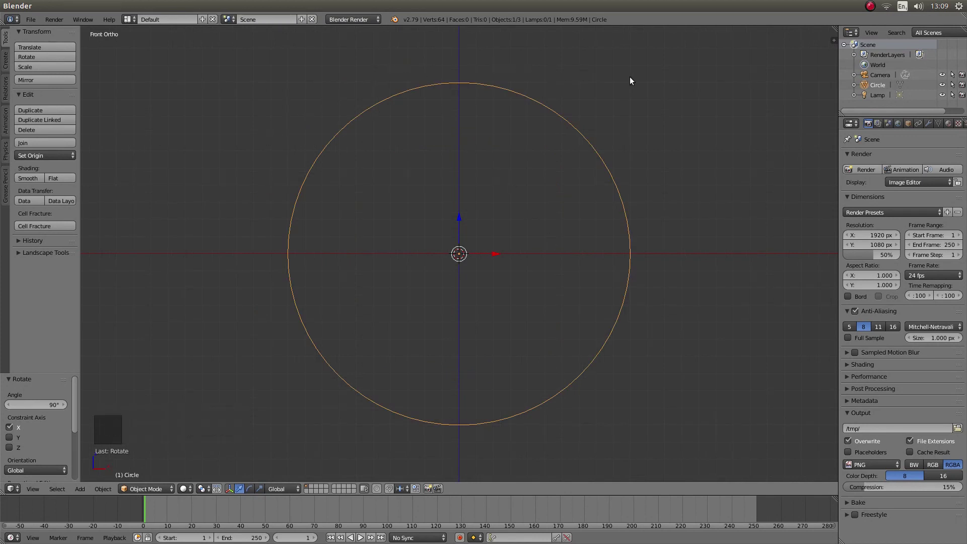
{"action": "key", "text": "Tab"}
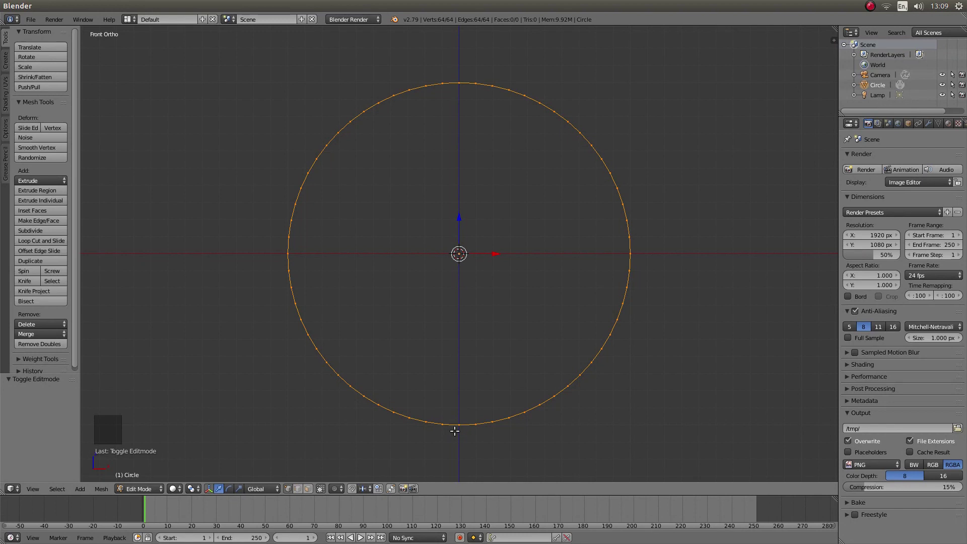
{"action": "key", "text": "a"}
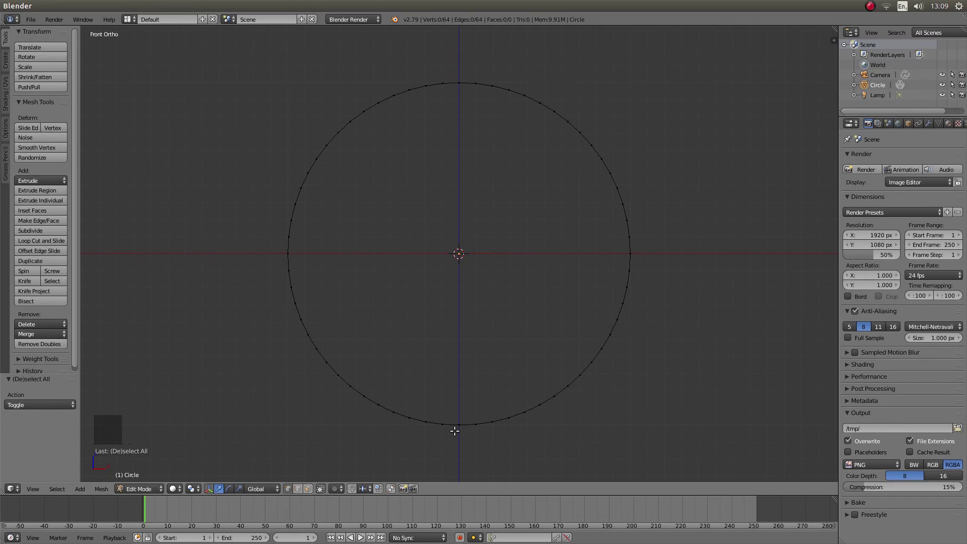
{"action": "key", "text": "b"}
{"action": "left_click_drag", "start_coordinate": [455, 432], "coordinate": [251, 77]}
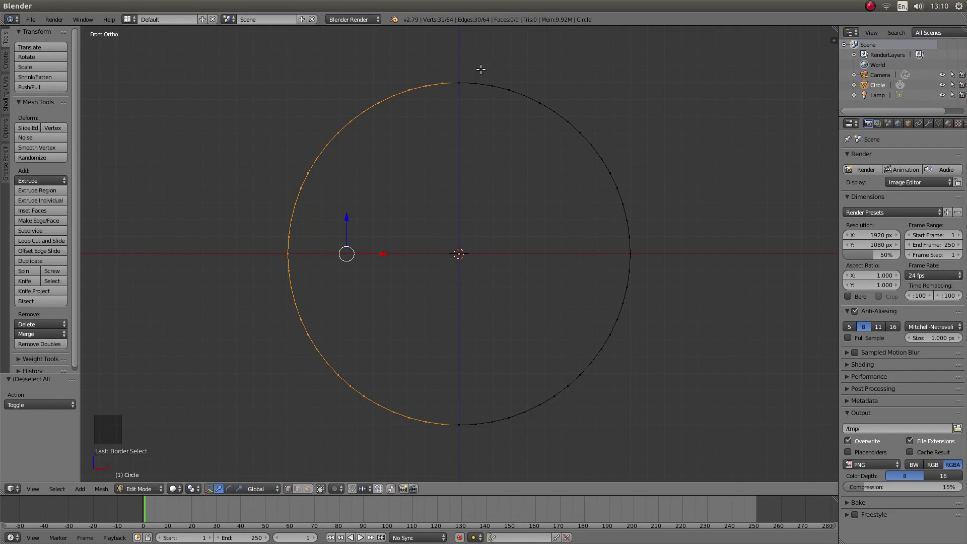
{"action": "key", "text": "x"}
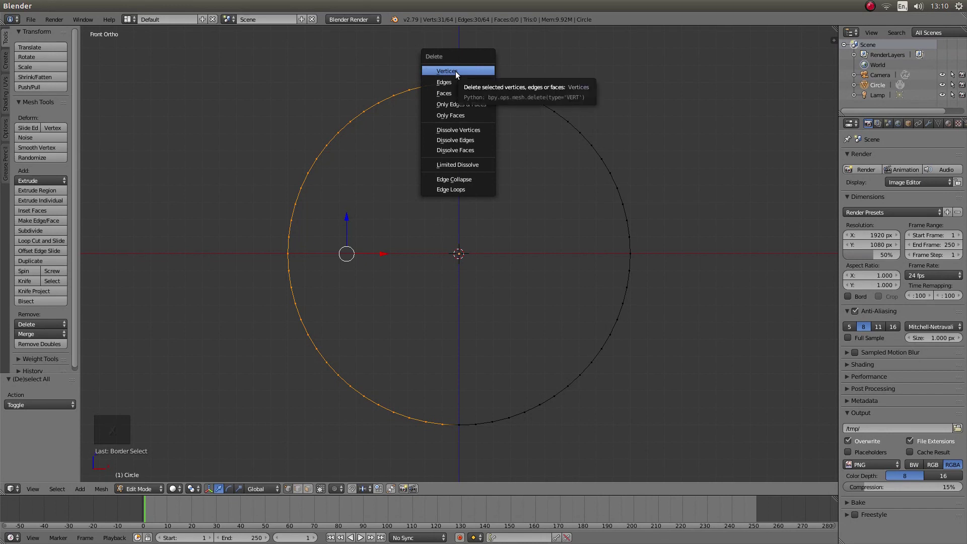
{"action": "left_click", "coordinate": [456, 71]}
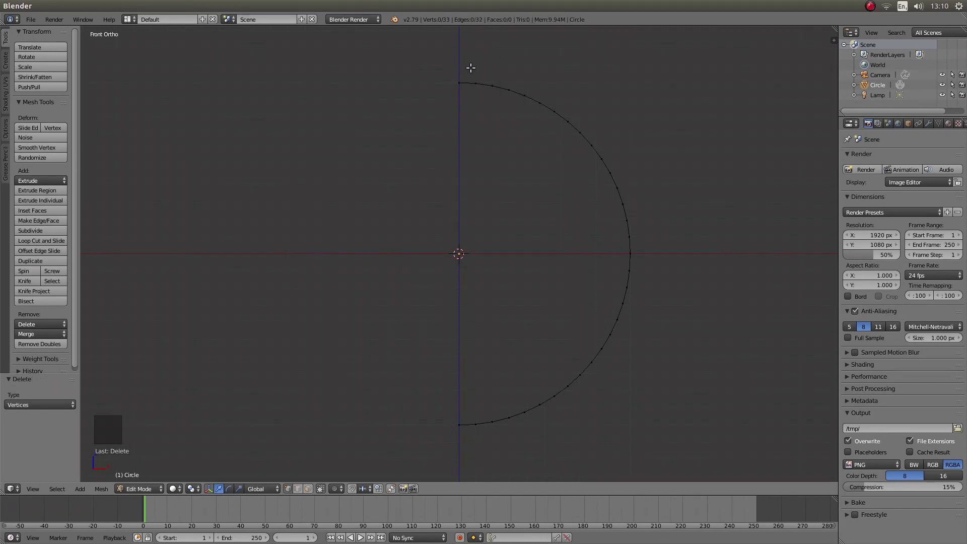
Step: Set the pivot point to the 3D Cursor and extrude the whole half-circle inward with scale 0 to form a half-disc
{"action": "key", "text": "a"}
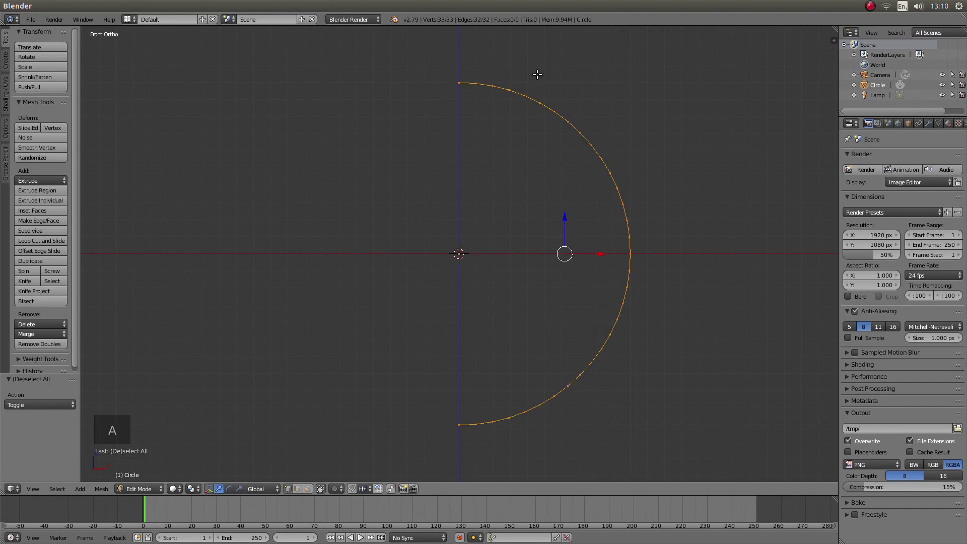
{"action": "left_click", "coordinate": [196, 490]}
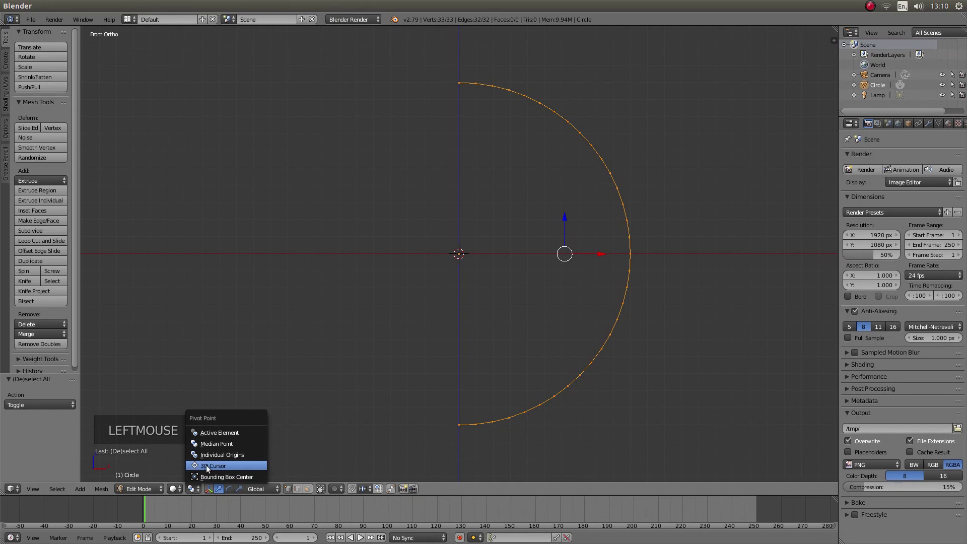
{"action": "left_click", "coordinate": [207, 467]}
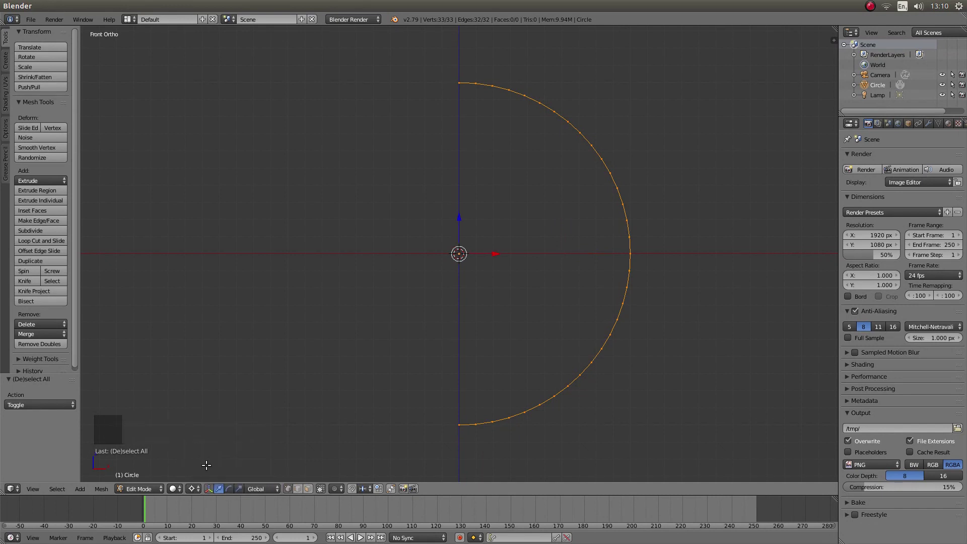
{"action": "key", "text": "e"}
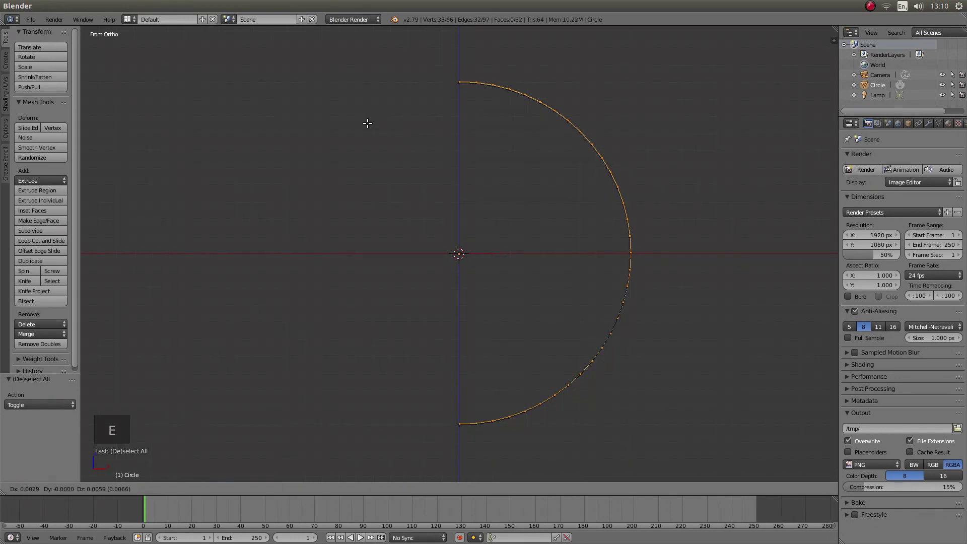
{"action": "key", "text": "s"}
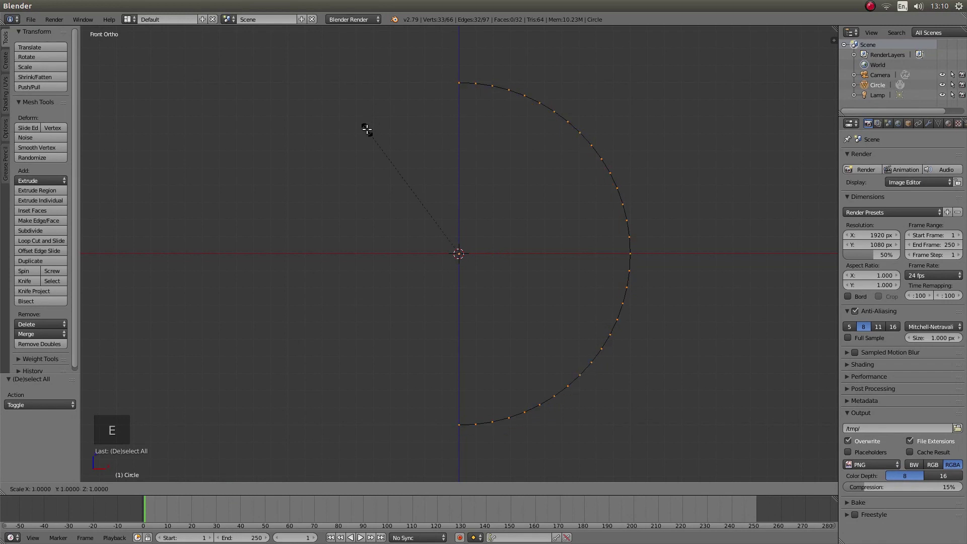
{"action": "key", "text": "0"}
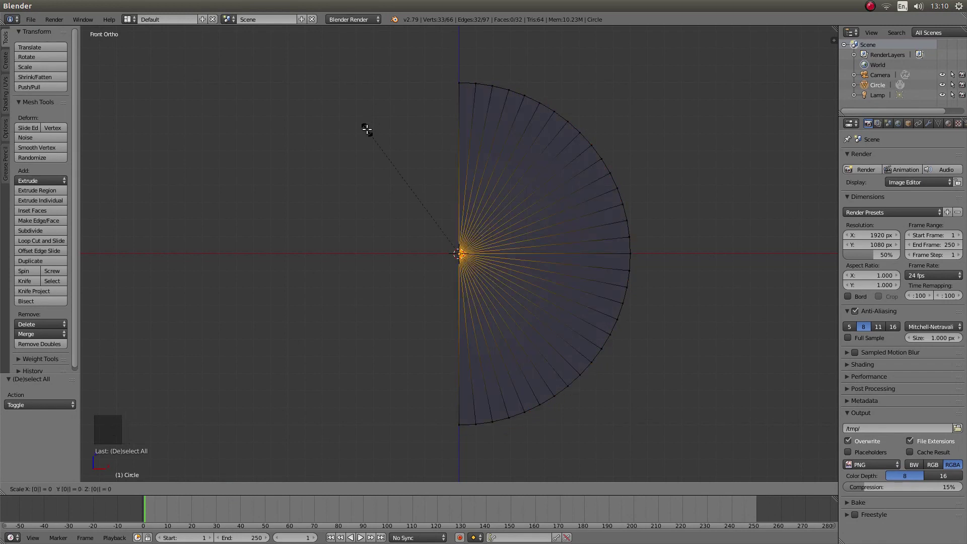
{"action": "key", "text": "Return"}
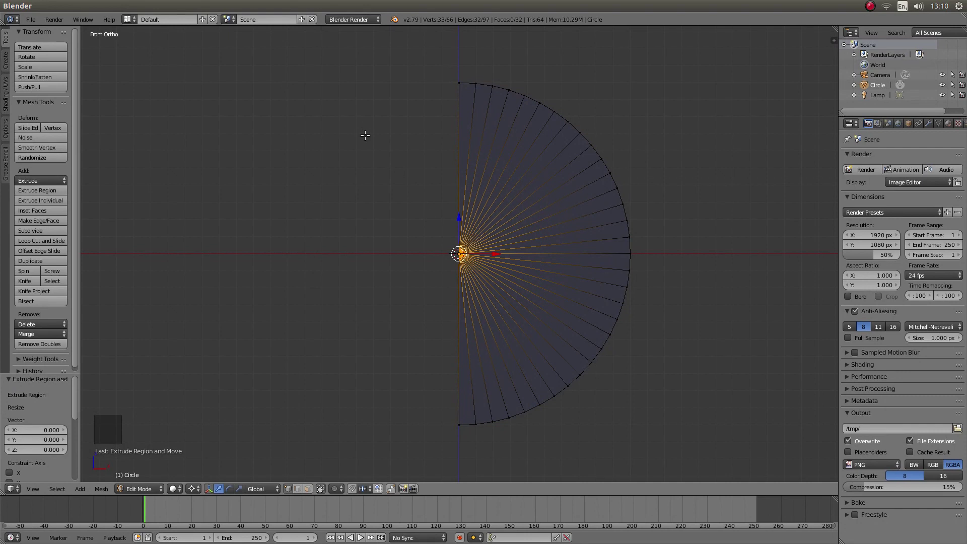
Step: Select the whole half-disc and Spin it from the top view with an angle of 45° to form a wedge
{"action": "key", "text": "KP_7"}
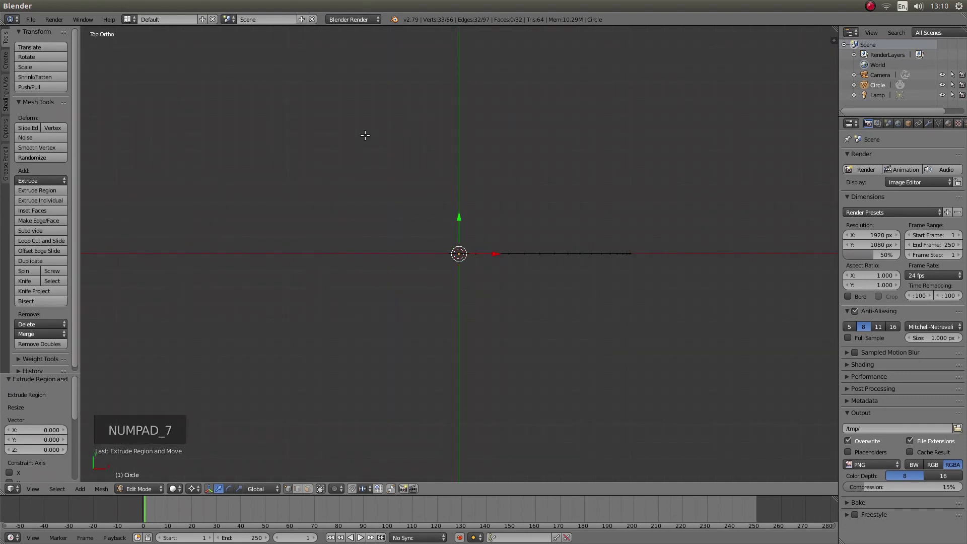
{"action": "key", "text": "a"}
{"action": "key", "text": "a"}
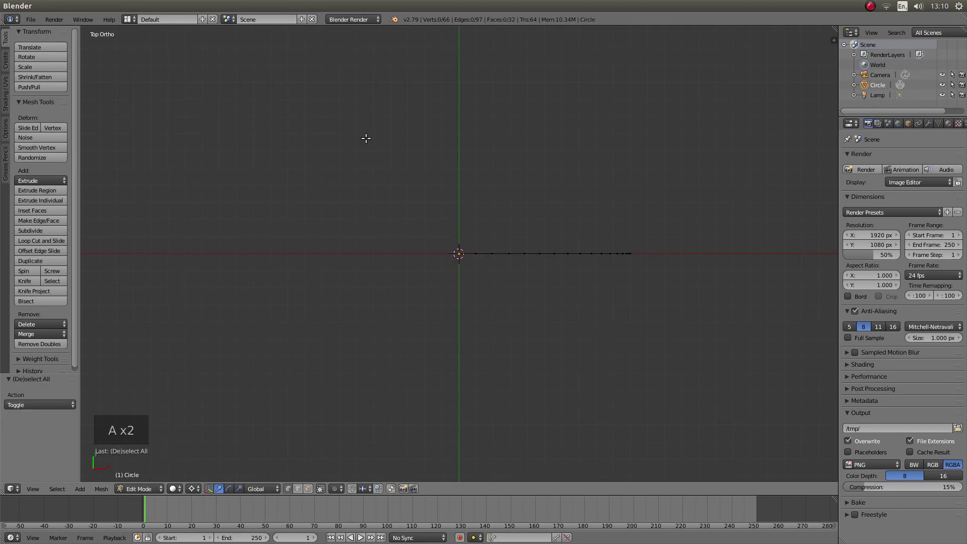
{"action": "key", "text": "a"}
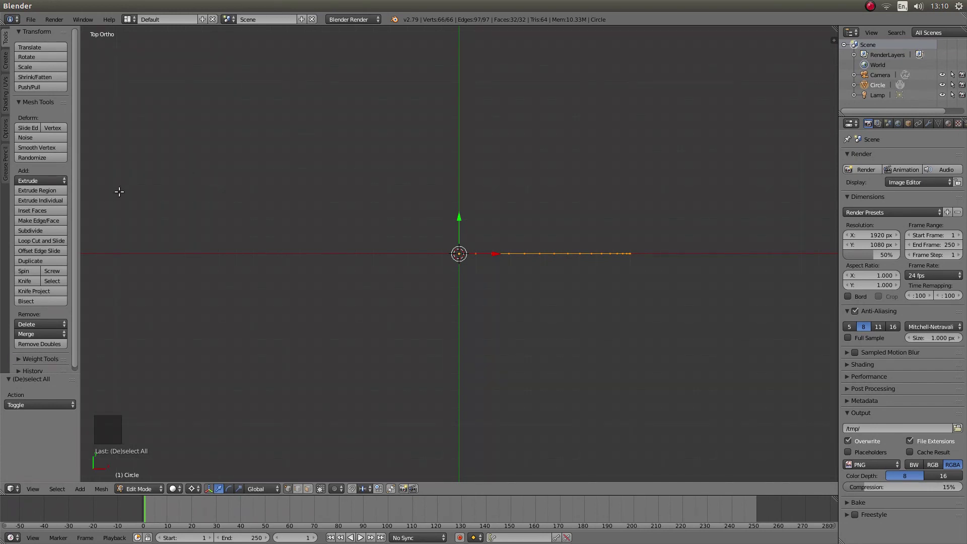
{"action": "left_click", "coordinate": [29, 270]}
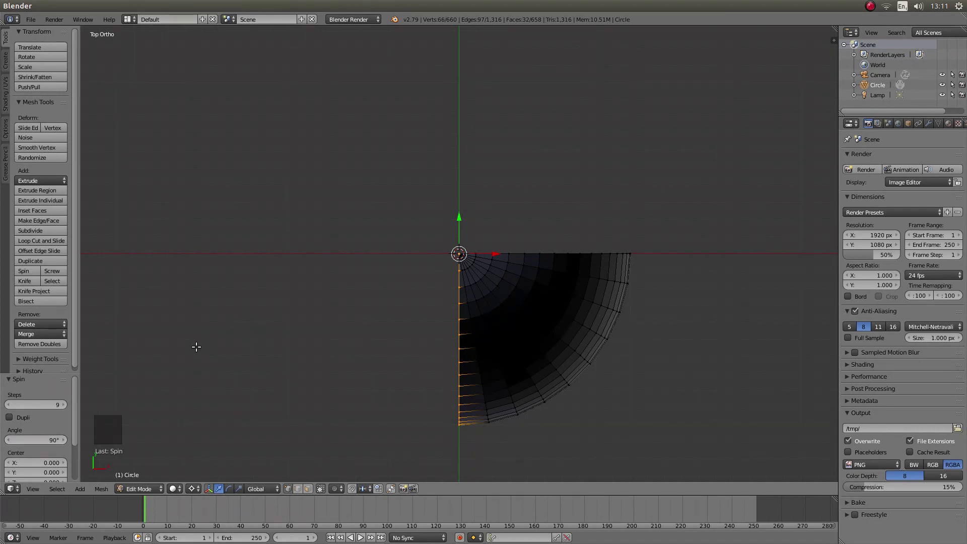
{"action": "left_click", "coordinate": [37, 440]}
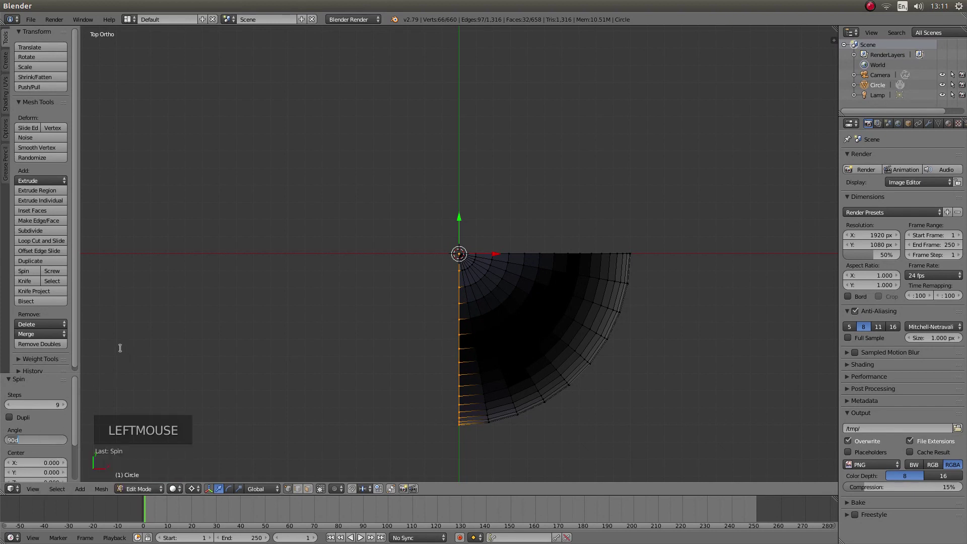
{"action": "type", "text": "45"}
{"action": "key", "text": "Return"}
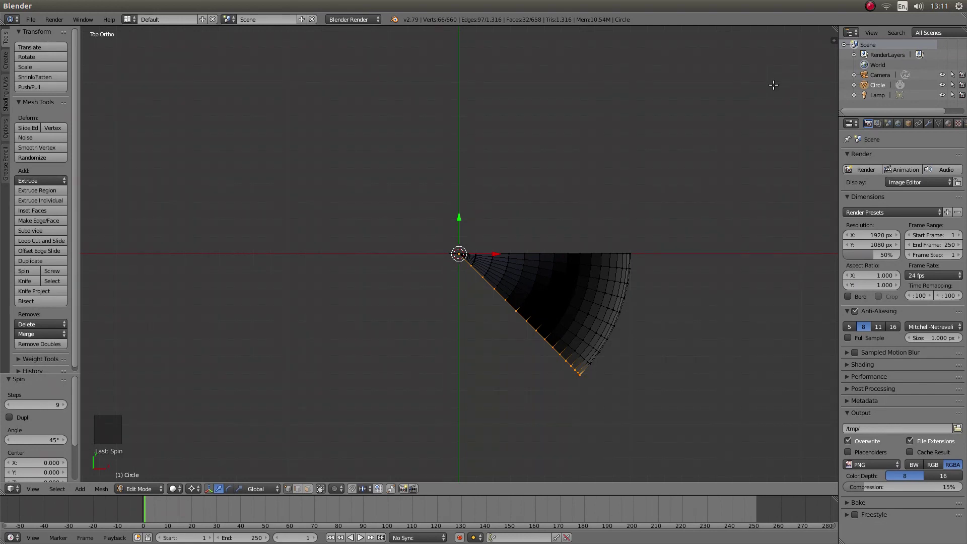
Step: Duplicate the wedge's selected end profile in place and Spin the duplicate another 45° to form a second wedge
{"action": "key", "text": "shift+d"}
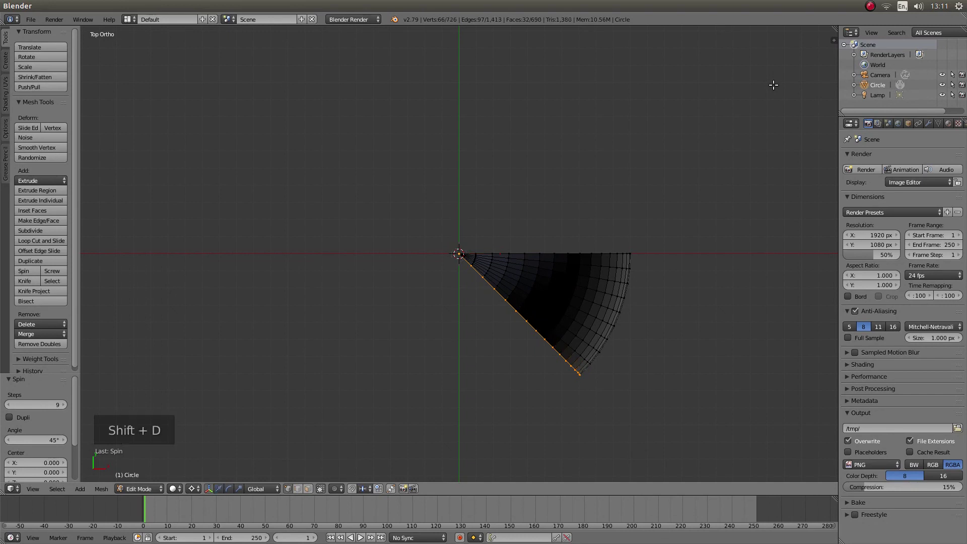
{"action": "right_click", "coordinate": [773, 85]}
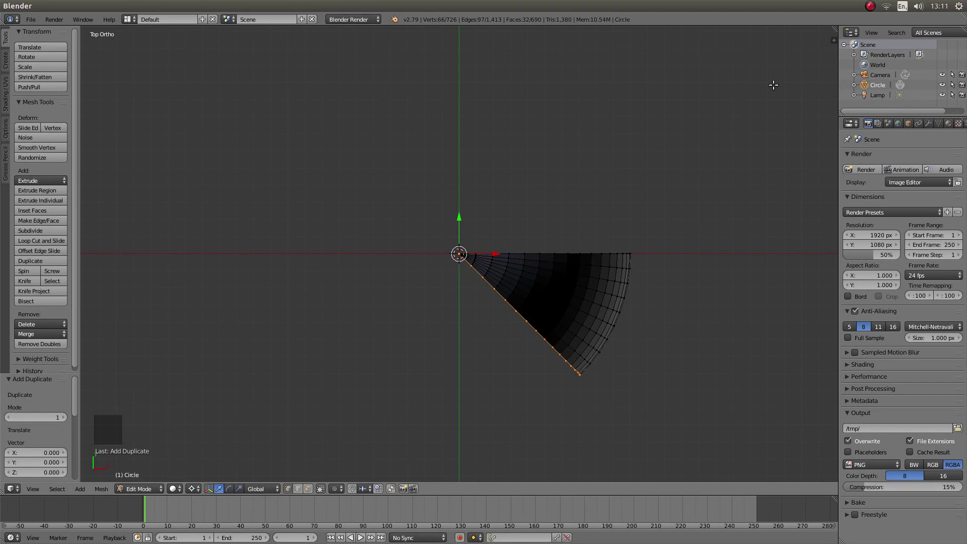
{"action": "key", "text": "alt+r"}
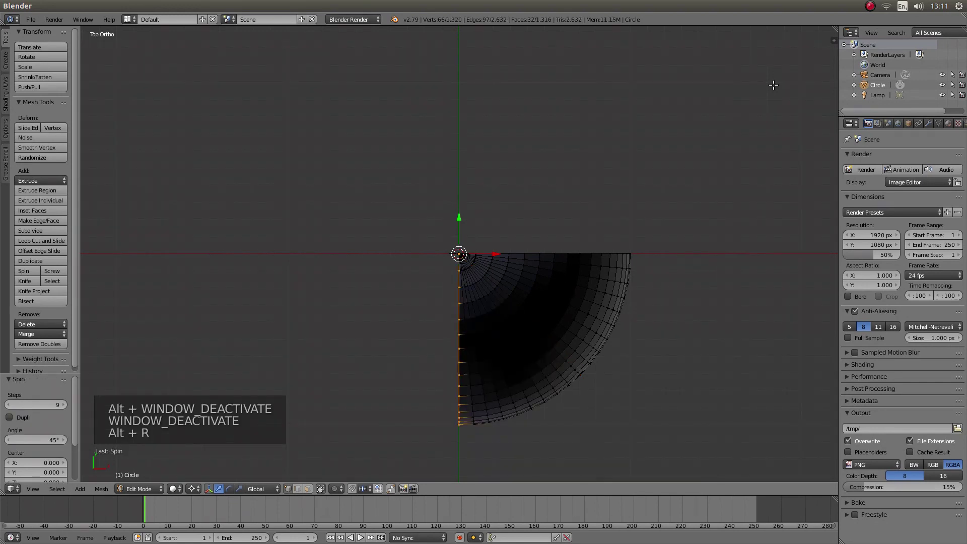
Step: Duplicate the selected end profile in place and Spin it 45°, twice, adding the third and fourth wedges up to the negative X axis
{"action": "key", "text": "shift+d"}
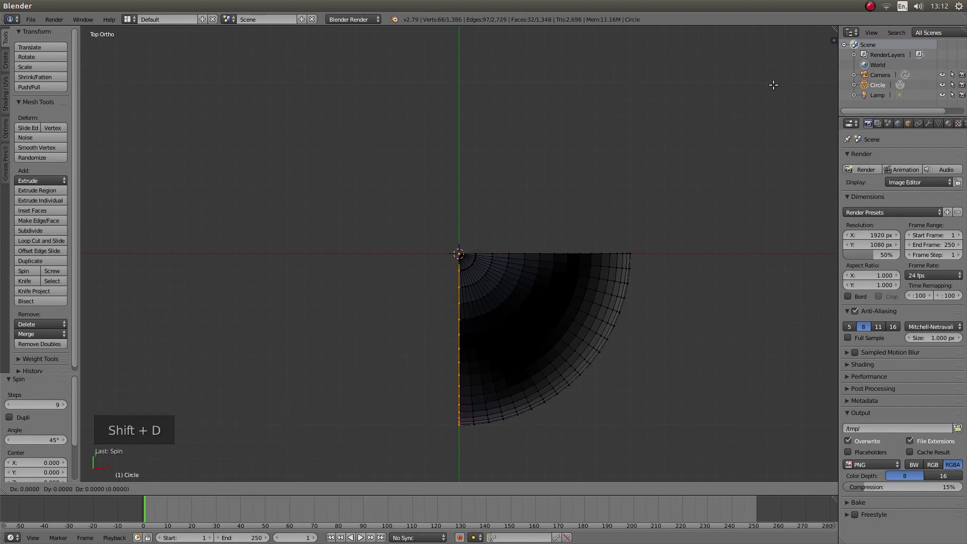
{"action": "right_click", "coordinate": [774, 84]}
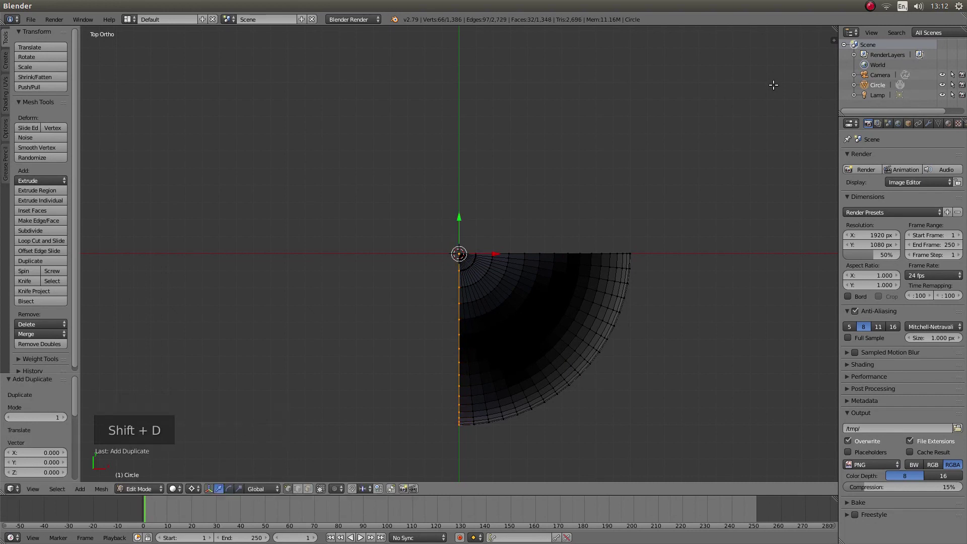
{"action": "key", "text": "alt+r"}
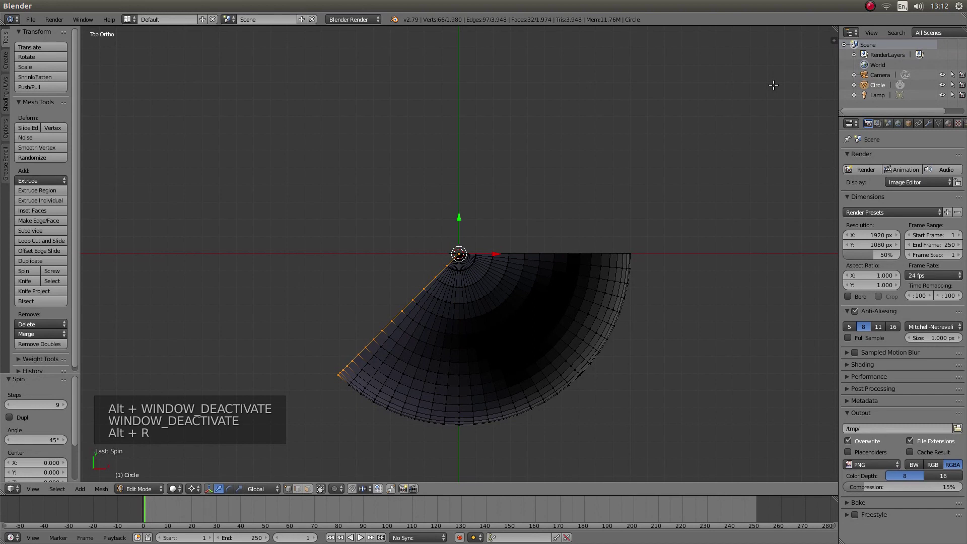
{"action": "key", "text": "shift+d"}
{"action": "right_click", "coordinate": [774, 85]}
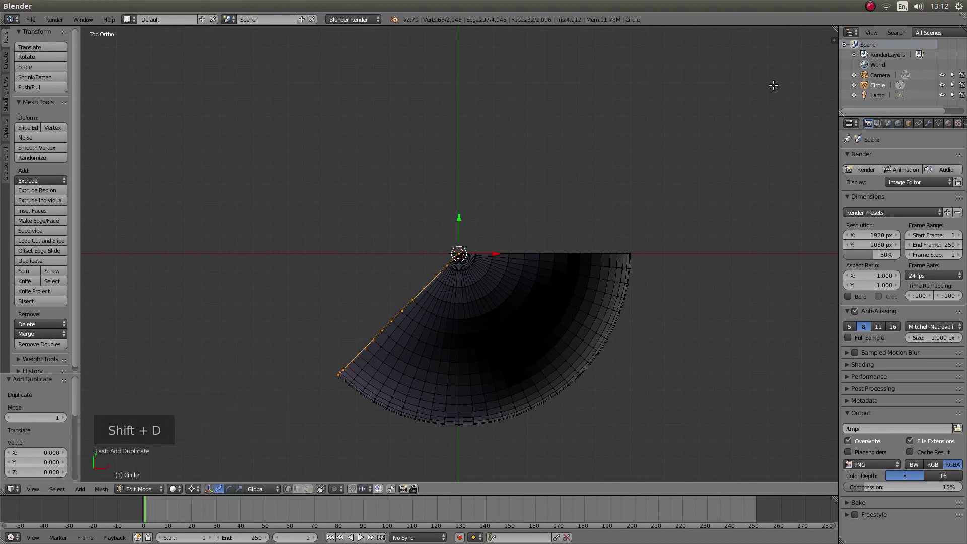
{"action": "key", "text": "alt+r"}
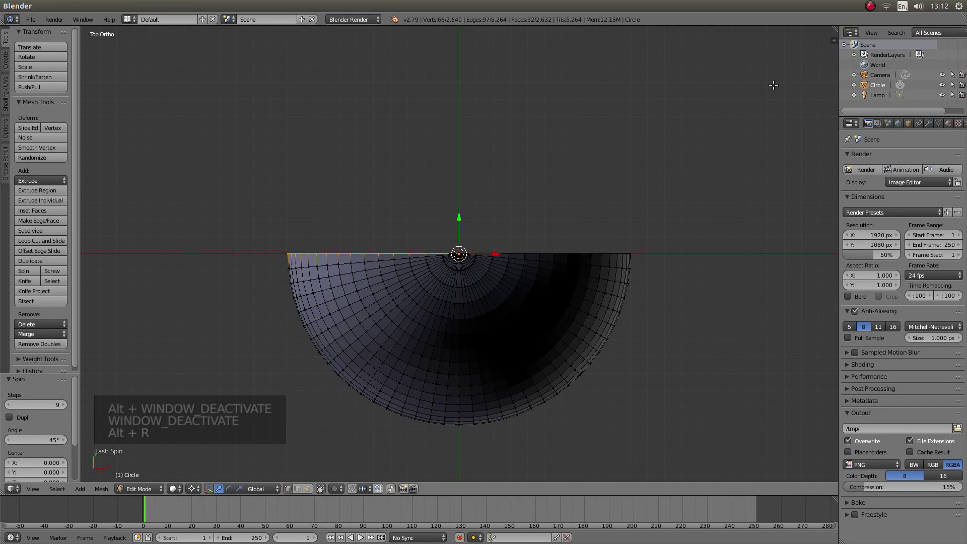
Step: Add the fifth and sixth 45° wedges up to the positive Y axis, duplicating the end profile in place before each Spin
{"action": "key", "text": "shift+d"}
{"action": "right_click", "coordinate": [773, 85]}
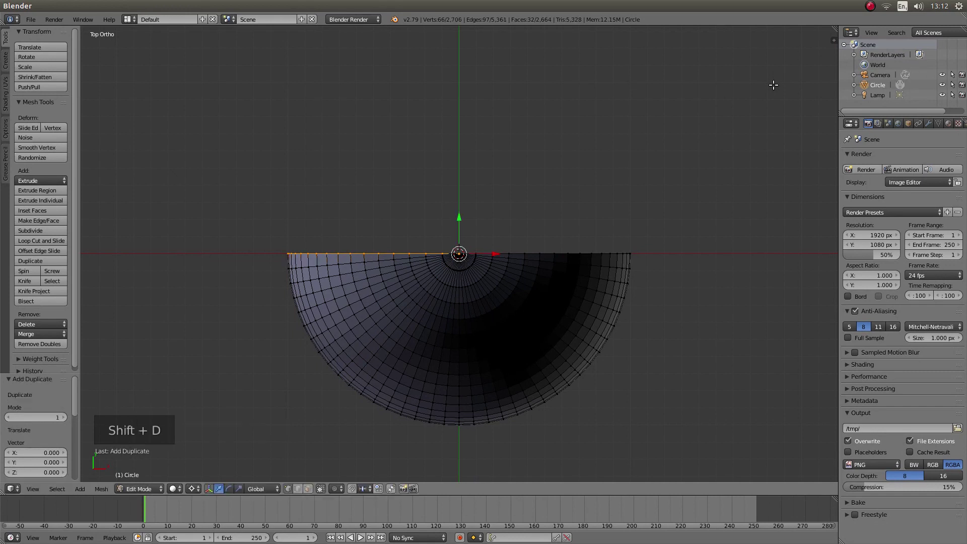
{"action": "key", "text": "alt+r"}
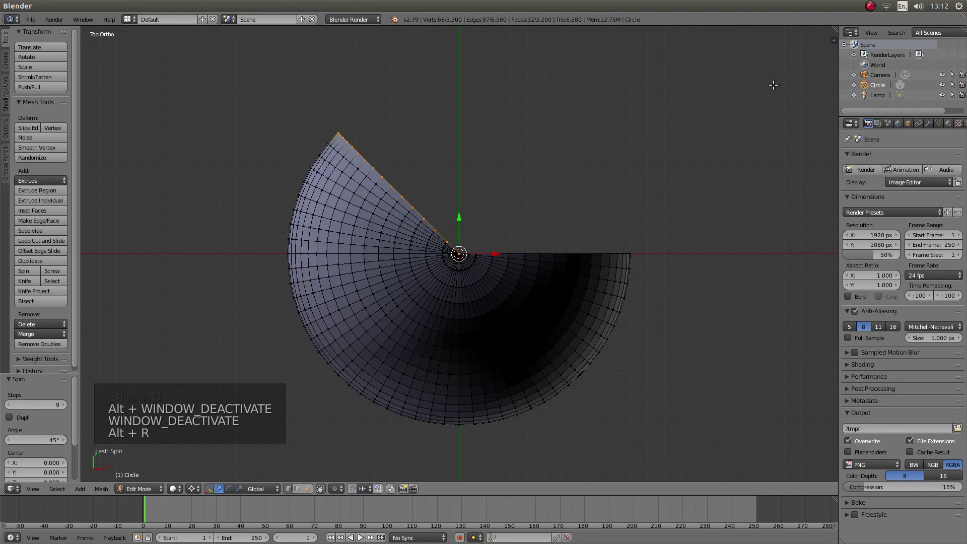
{"action": "key", "text": "shift+d"}
{"action": "right_click", "coordinate": [774, 85]}
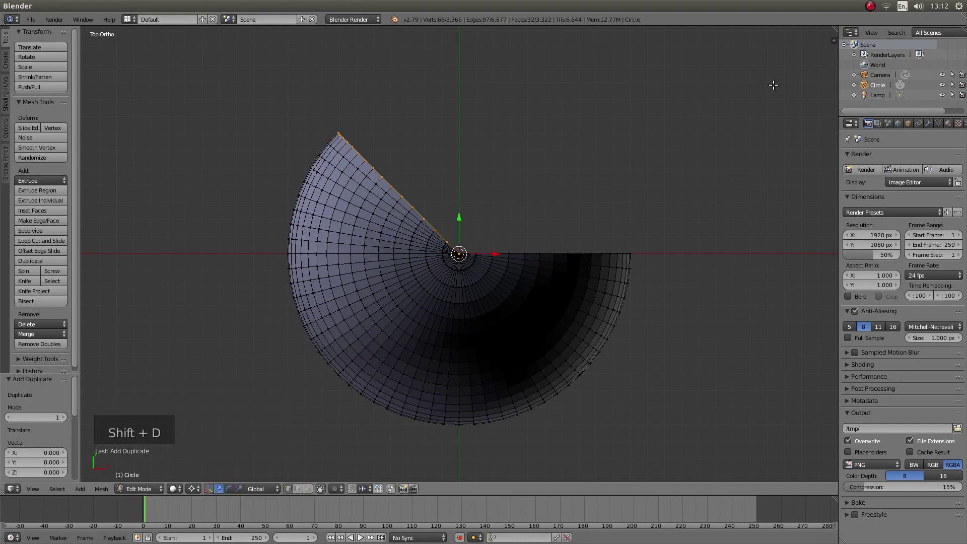
{"action": "key", "text": "alt+r"}
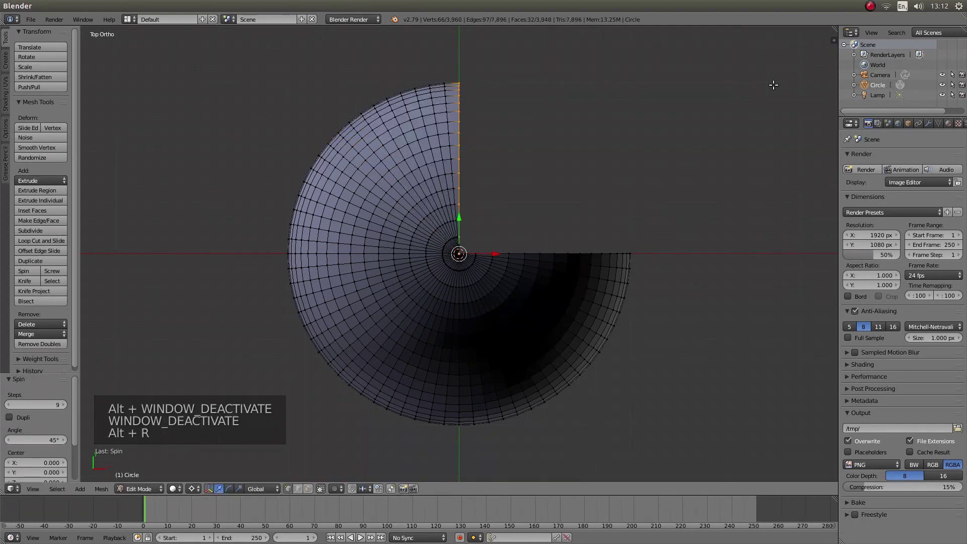
Step: Close the sphere with the seventh and eighth 45° wedges, duplicating the end profile in place before each Spin
{"action": "key", "text": "shift+d"}
{"action": "right_click", "coordinate": [774, 84]}
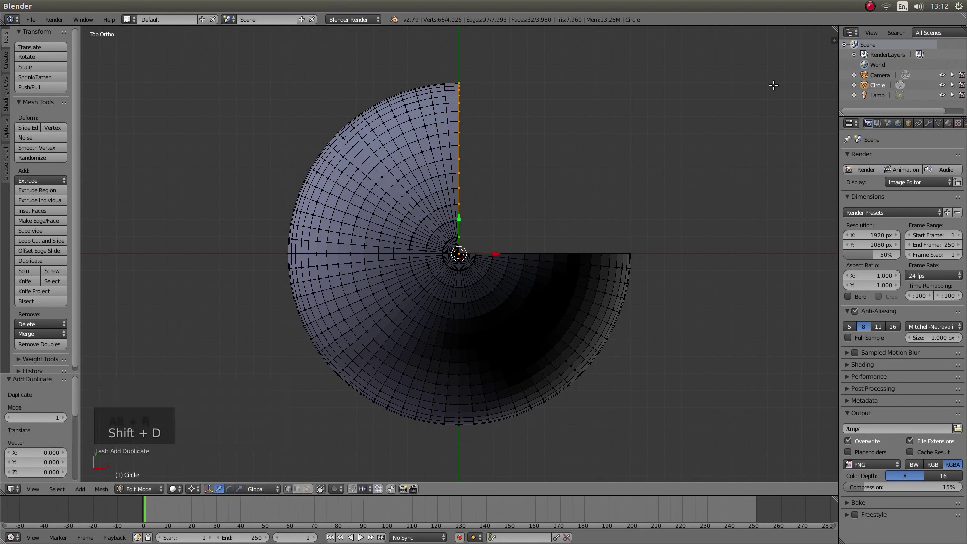
{"action": "key", "text": "alt+r"}
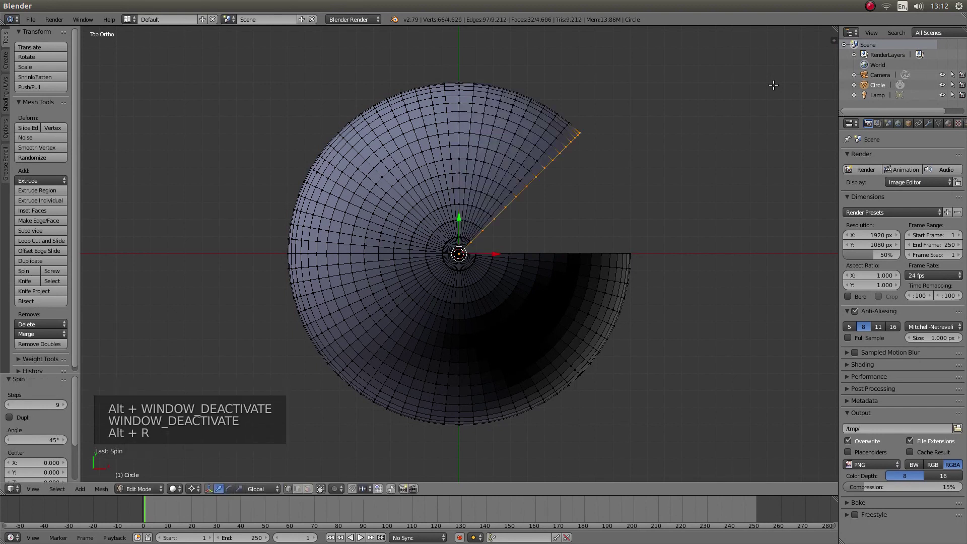
{"action": "key", "text": "shift+d"}
{"action": "right_click", "coordinate": [774, 84]}
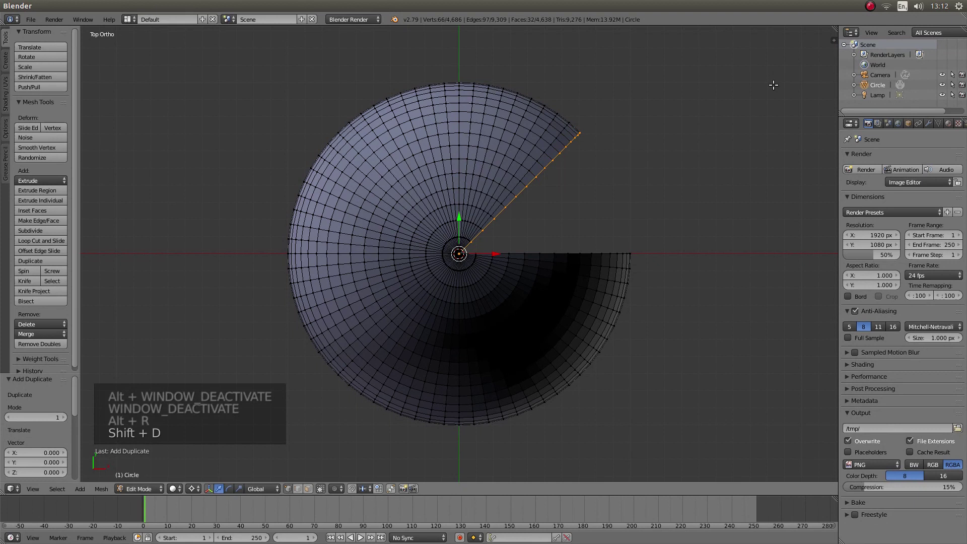
{"action": "key", "text": "alt+r"}
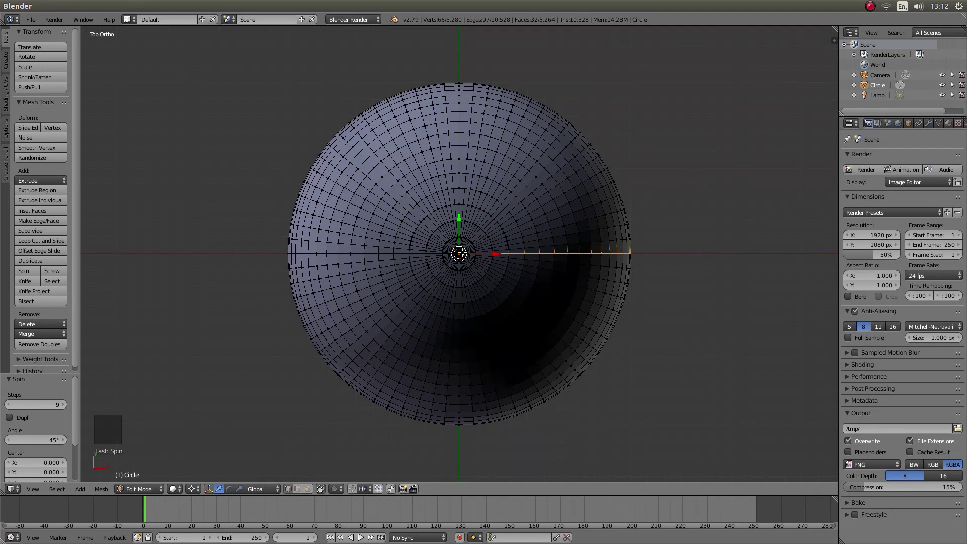
Step: Select the entire sphere mesh and recalculate its normals to face outside
{"action": "middle_click_drag", "start_coordinate": [675, 292], "coordinate": [657, 195]}
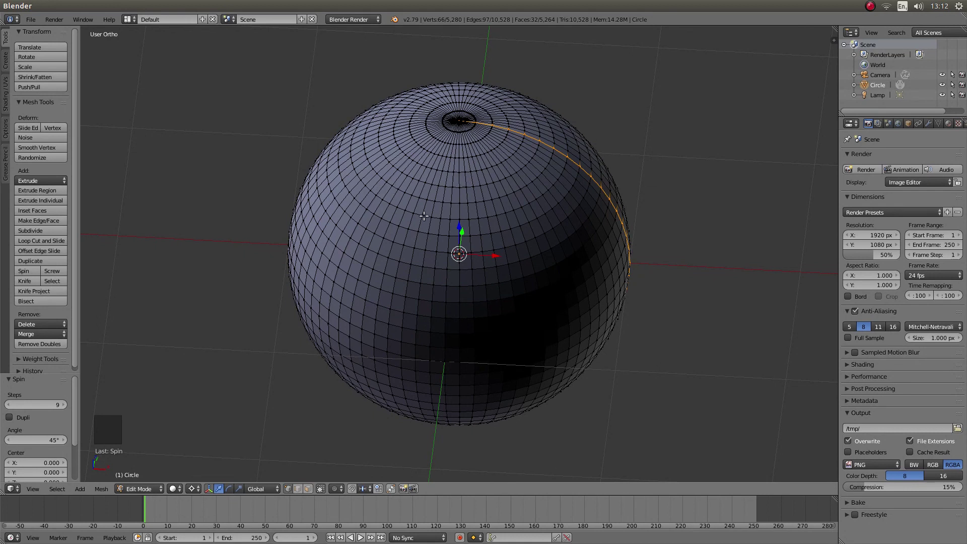
{"action": "key", "text": "a"}
{"action": "key", "text": "a"}
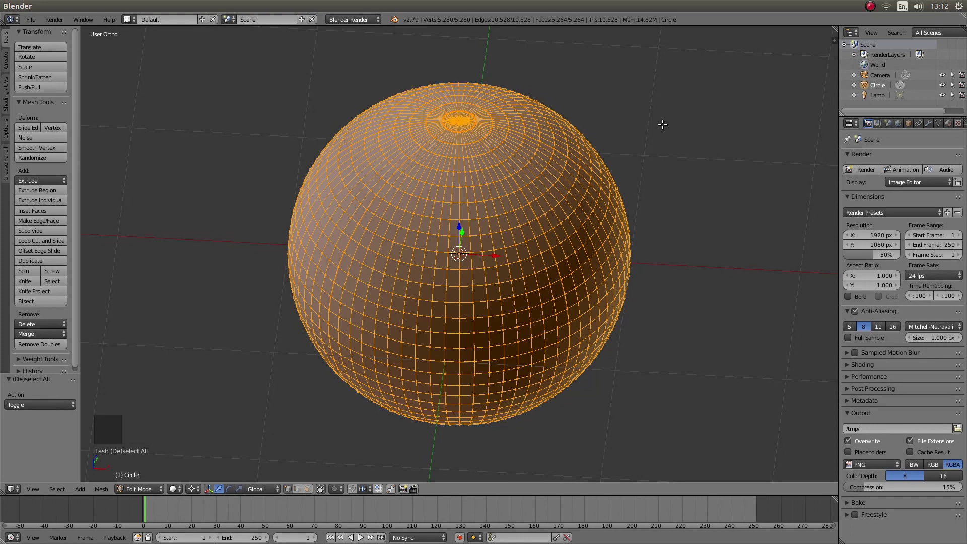
{"action": "key", "text": "ctrl+n"}
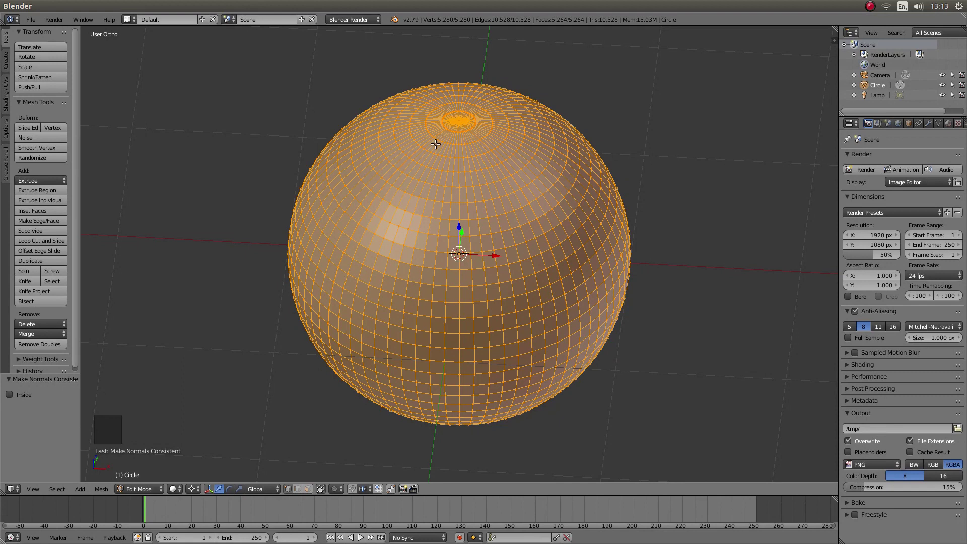
Step: Separate the mesh by loose parts into individual wedge objects and return to Object Mode
{"action": "key", "text": "p"}
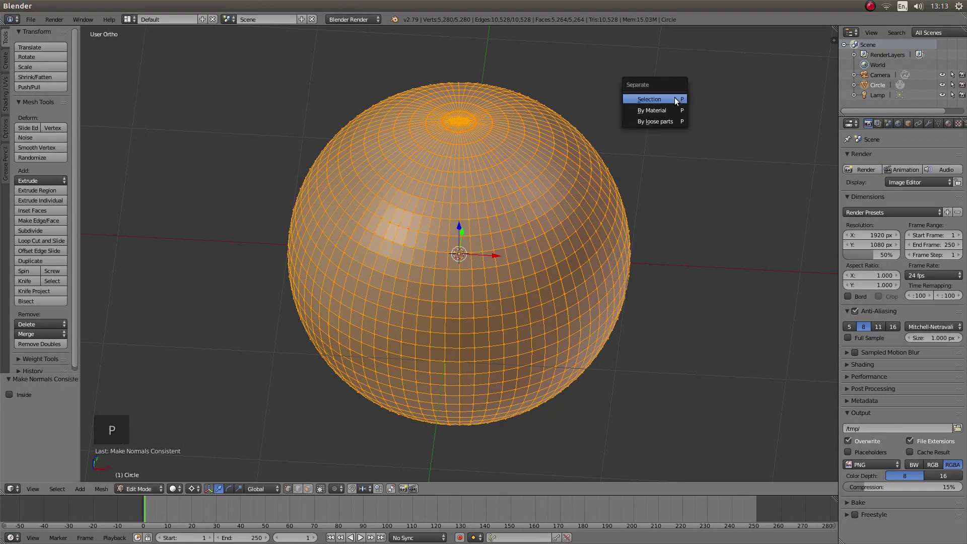
{"action": "left_click", "coordinate": [655, 121]}
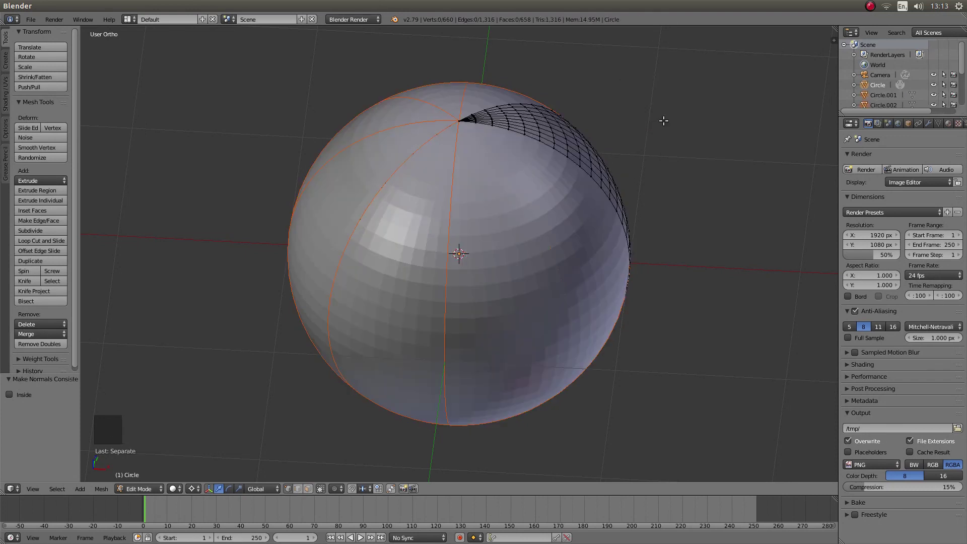
{"action": "key", "text": "Tab"}
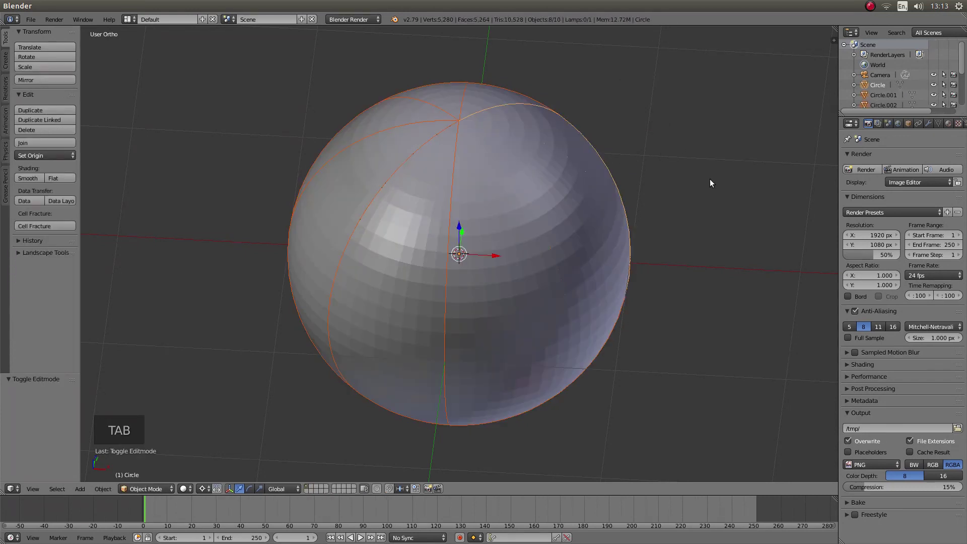
Step: In top view, move the wedge beside the negative Y axis on the negative X side outward by about X -0.185, Y -0.429
{"action": "key", "text": "KP_7"}
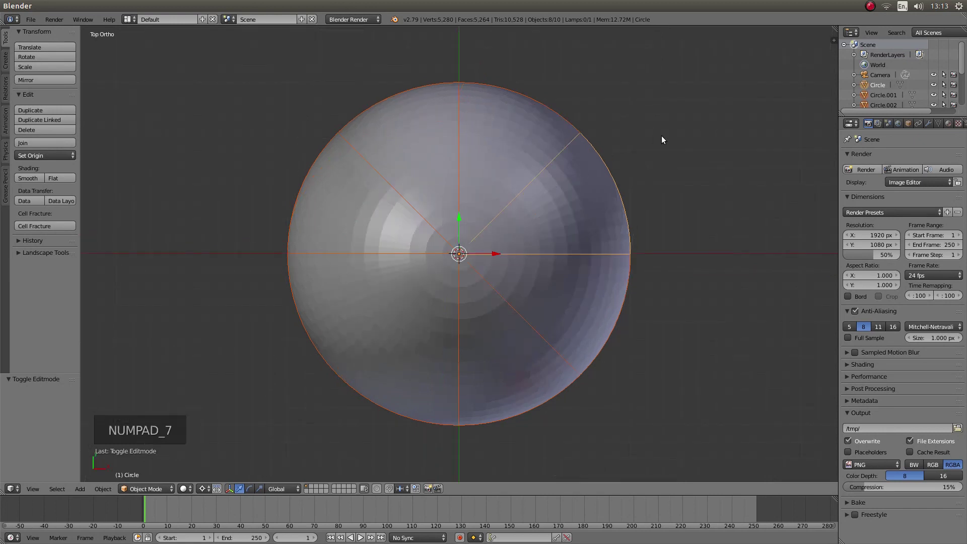
{"action": "right_click", "coordinate": [426, 311]}
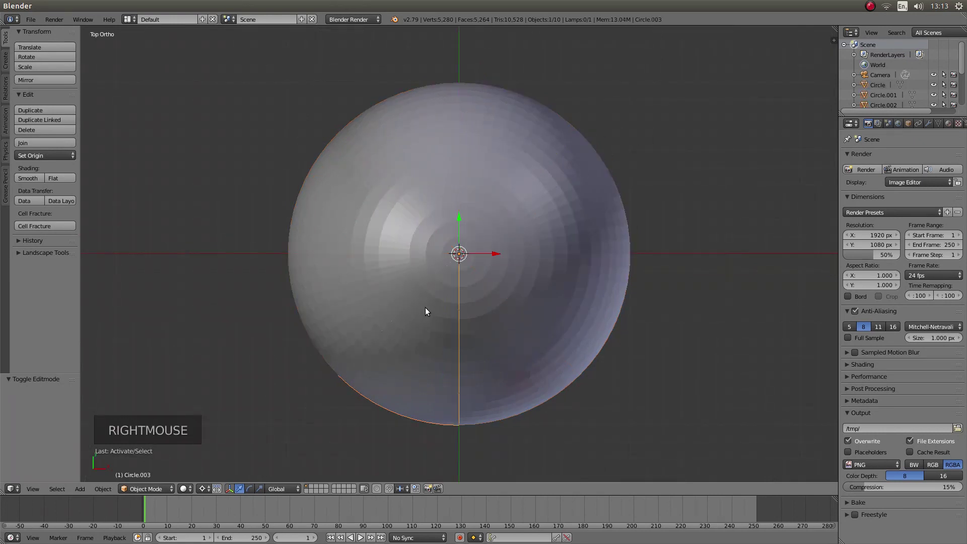
{"action": "key", "text": "g"}
{"action": "key", "text": "g"}
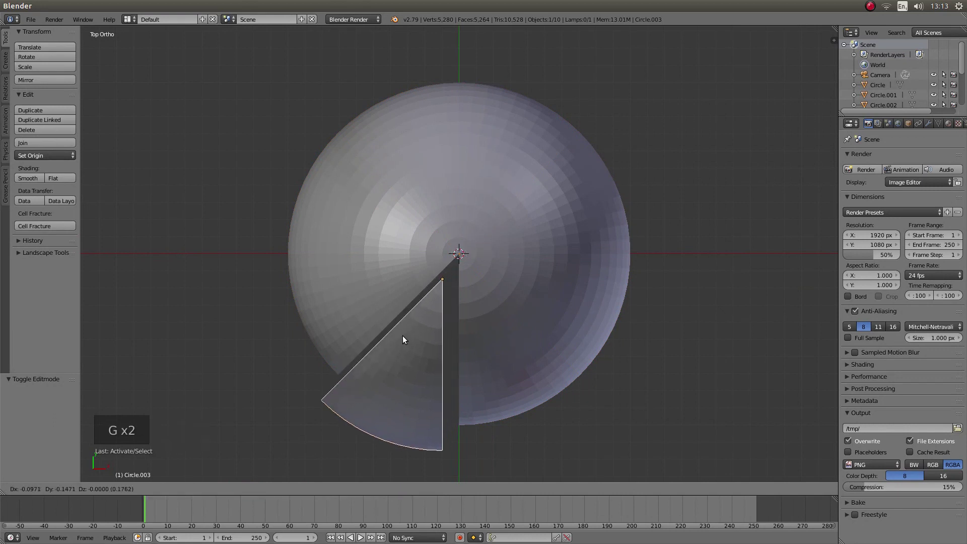
{"action": "left_click", "coordinate": [394, 381]}
Step: Move the two wedges bordering the negative X axis outward, the lower by about X -0.412, Y -0.085, the upper by about X -0.409, Y 0.053
{"action": "right_click", "coordinate": [370, 312]}
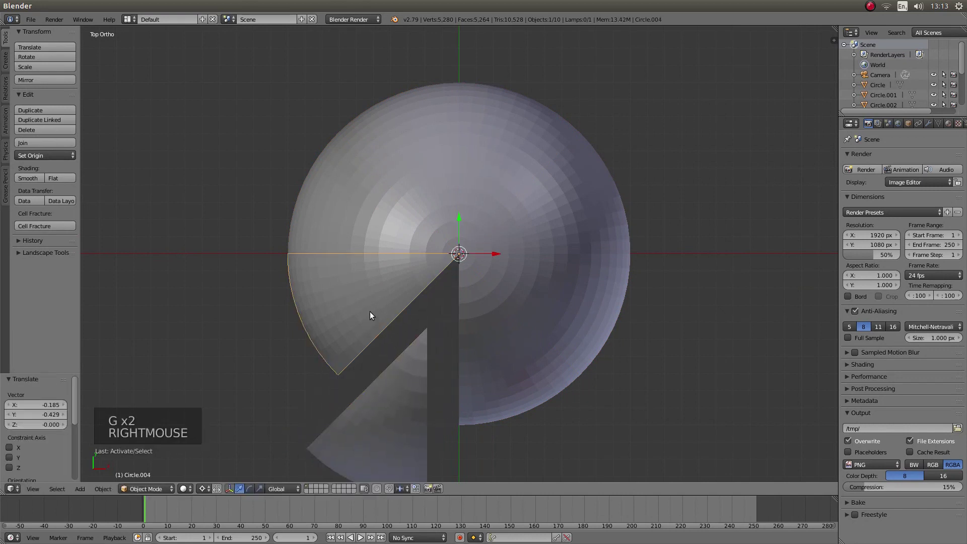
{"action": "key", "text": "g"}
{"action": "key", "text": "g"}
{"action": "left_click", "coordinate": [300, 327]}
{"action": "right_click", "coordinate": [344, 219]}
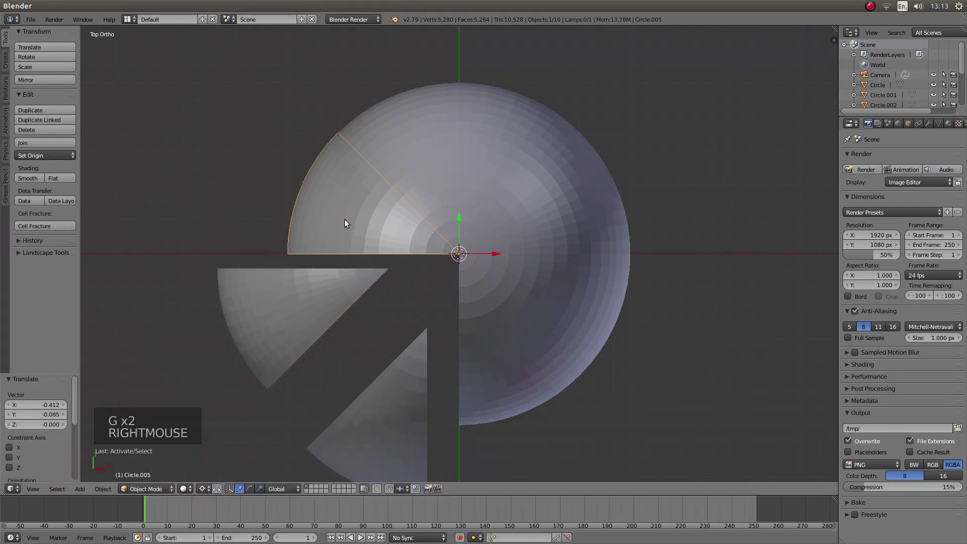
{"action": "key", "text": "g"}
{"action": "key", "text": "g"}
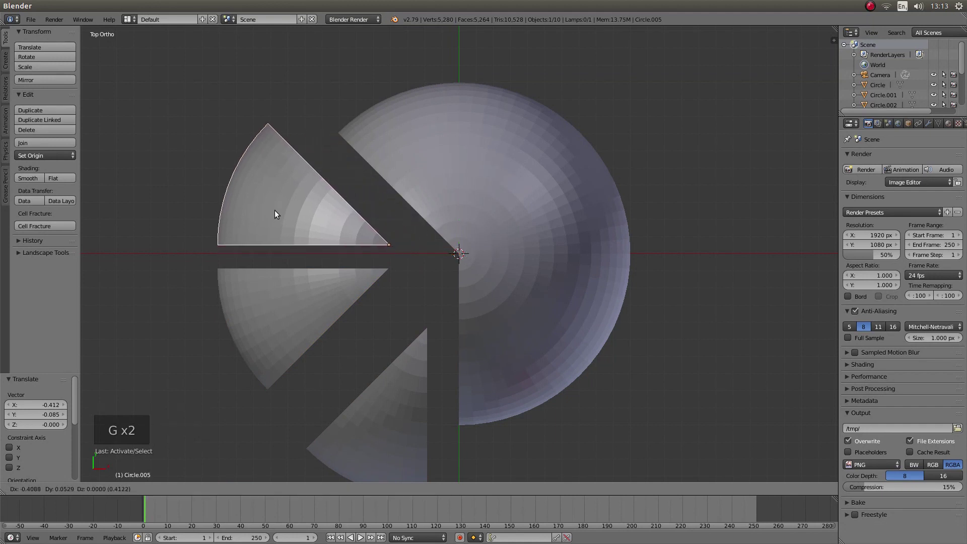
{"action": "left_click", "coordinate": [274, 210]}
Step: Move the wedge just below the positive X axis outward by about X 0.479, Y -0.191, Z -0.081
{"action": "middle_click_drag", "start_coordinate": [383, 217], "coordinate": [442, 204]}
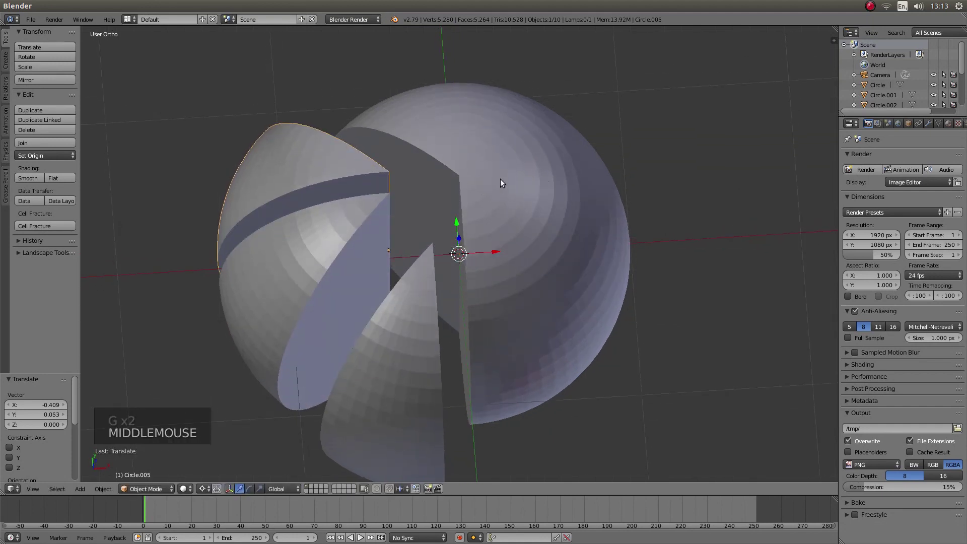
{"action": "right_click", "coordinate": [527, 179]}
{"action": "key", "text": "g"}
{"action": "key", "text": "g"}
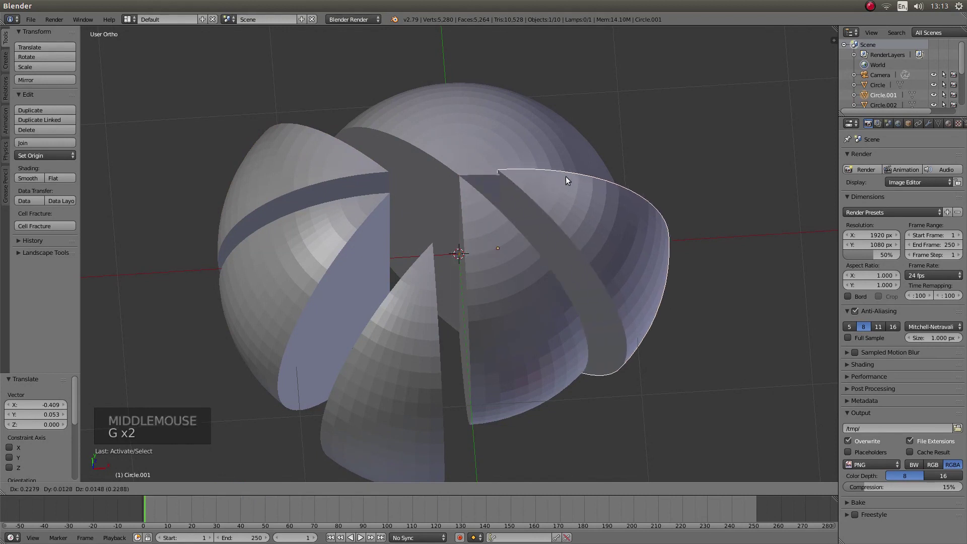
{"action": "left_click", "coordinate": [611, 213]}
Step: Select the wedge just above the positive X axis and examine the separated wedges from several angles
{"action": "right_click", "coordinate": [574, 146]}
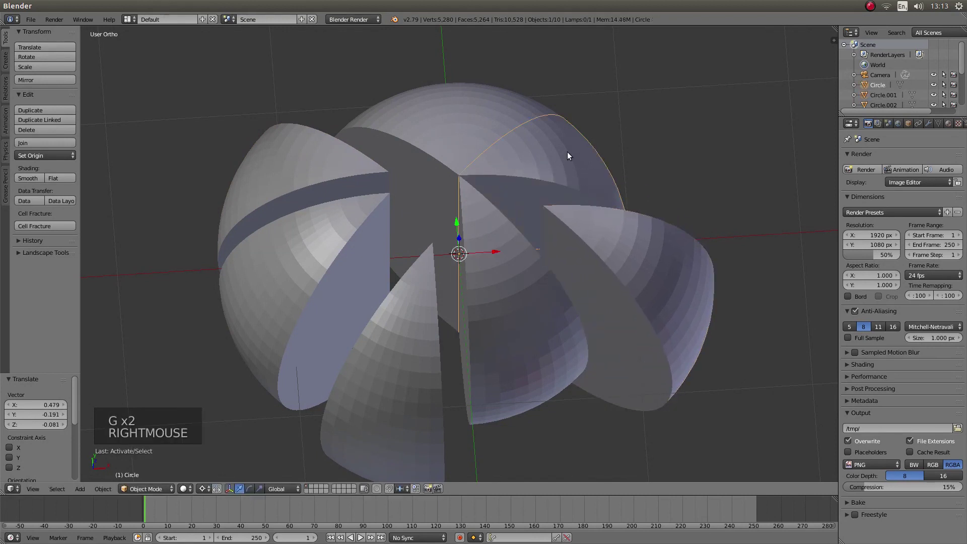
{"action": "middle_click_drag", "start_coordinate": [593, 162], "coordinate": [563, 194]}
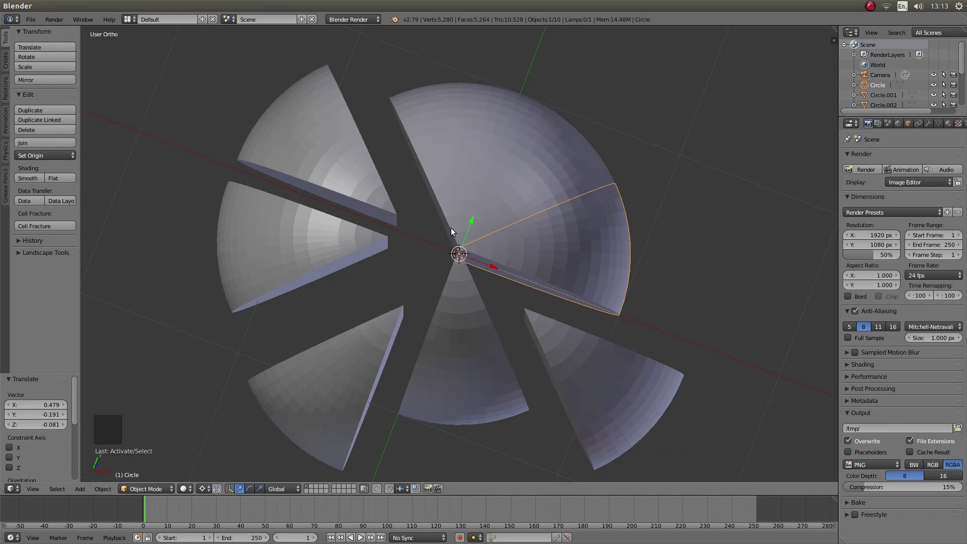
{"action": "middle_click_drag", "start_coordinate": [406, 237], "coordinate": [427, 225]}
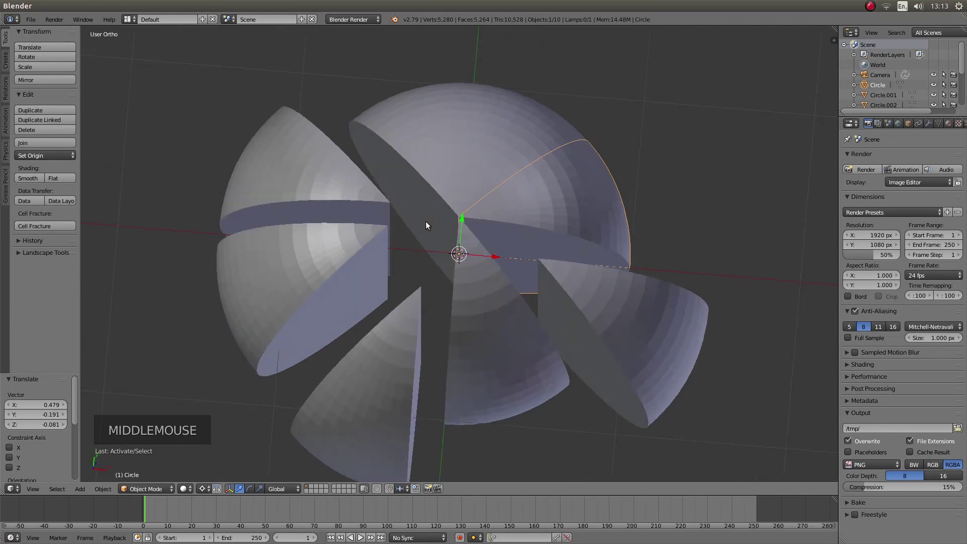